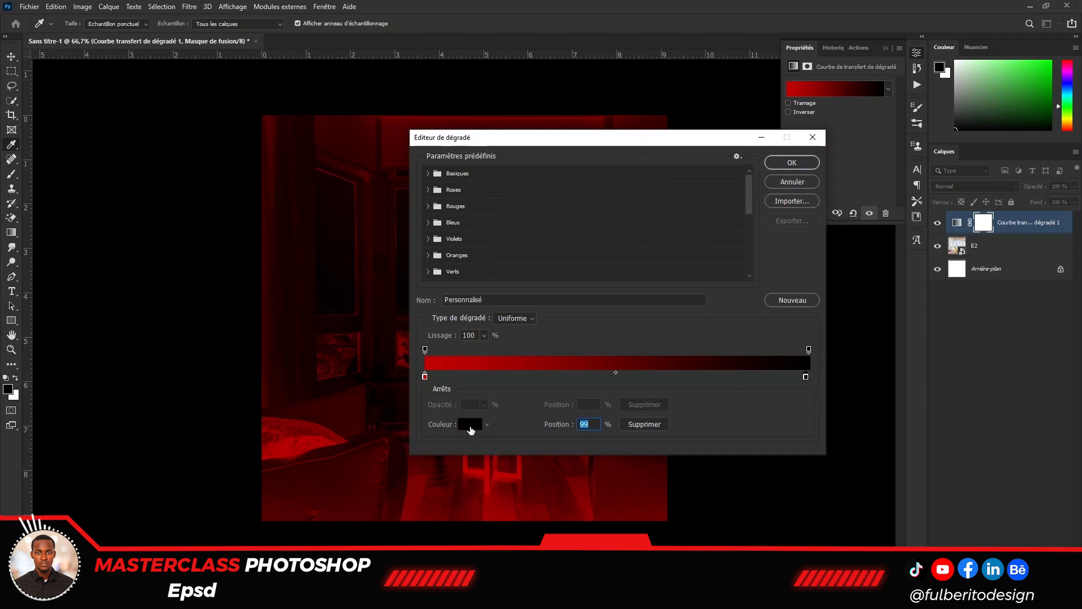
- Recolour the gradient map's black stop to bright red fb1c1c and set the gradient map layer's blend mode to Superposition
left_click(471, 424)
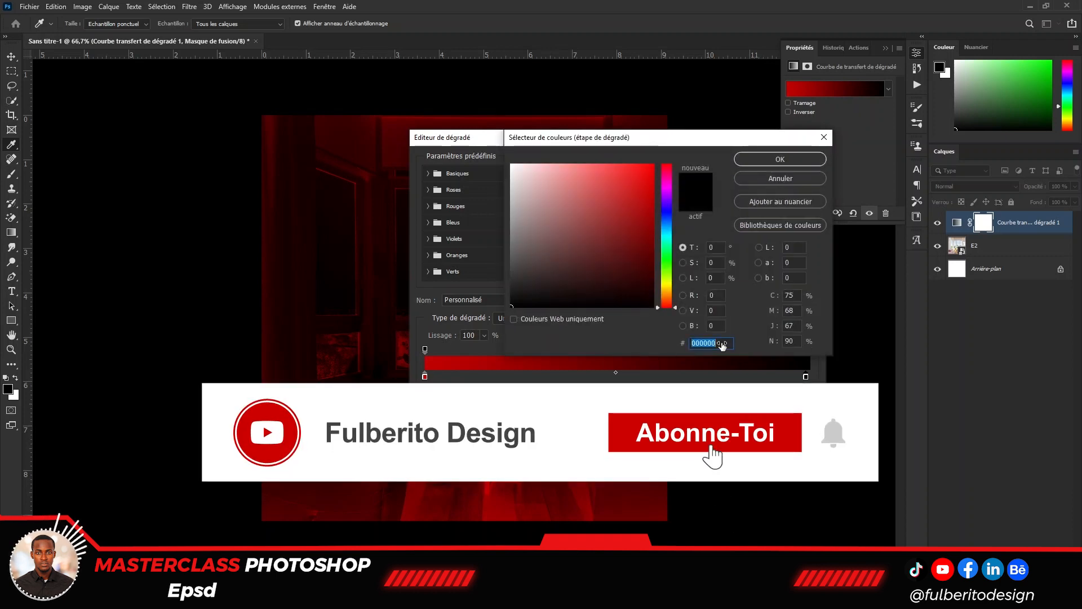
left_click_drag(649, 201, 640, 164)
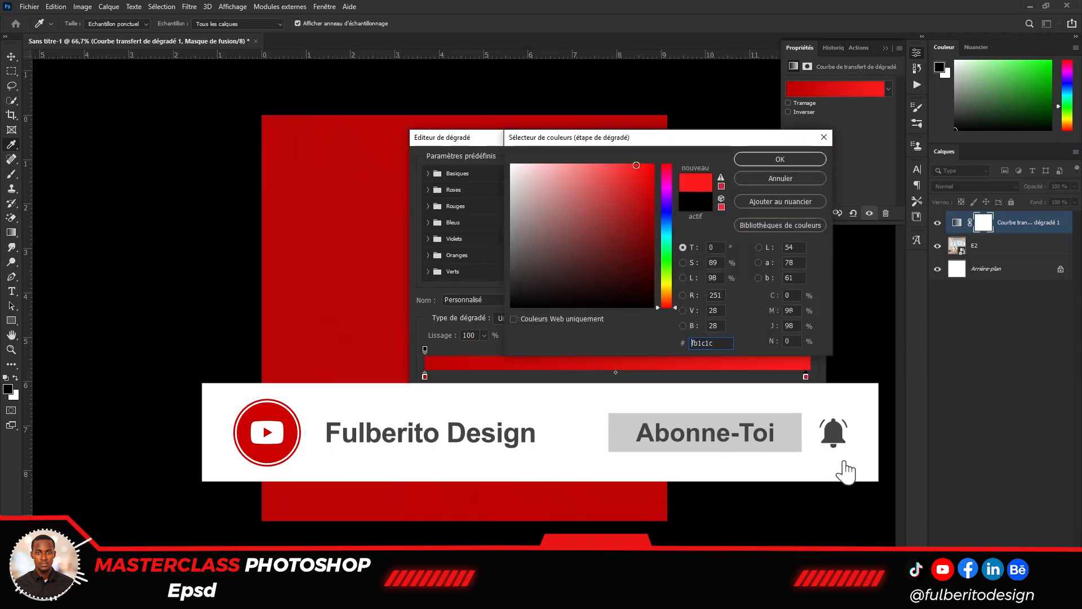
left_click(751, 160)
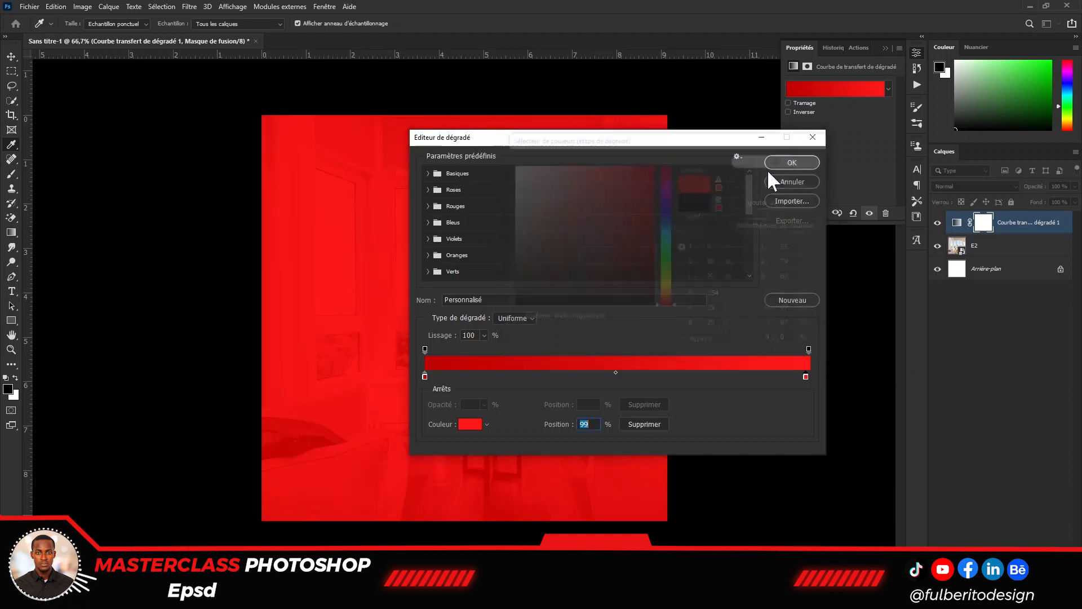
left_click(779, 164)
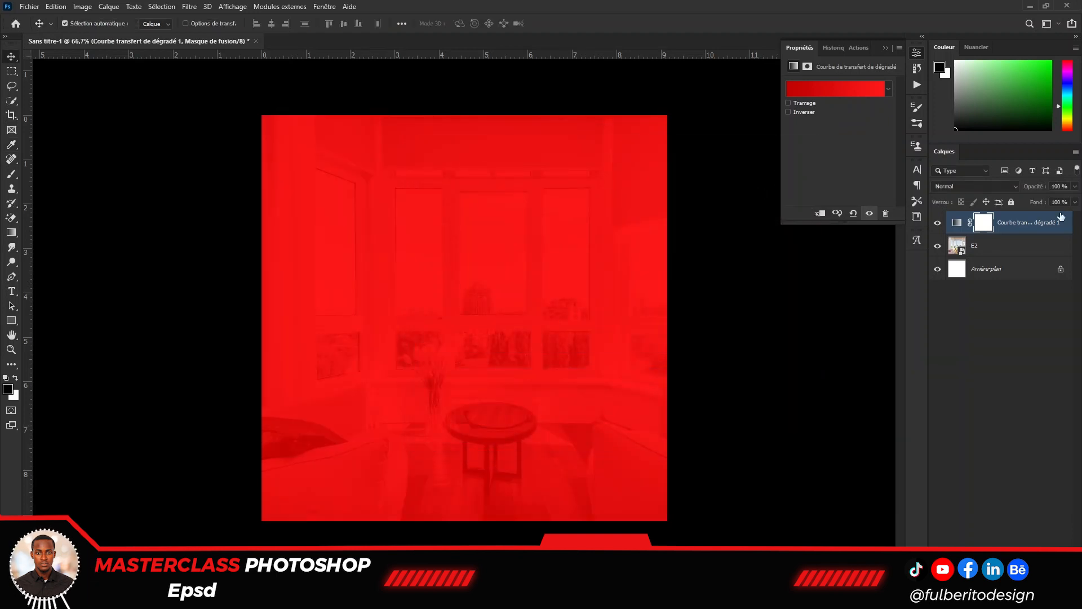
left_click(1002, 187)
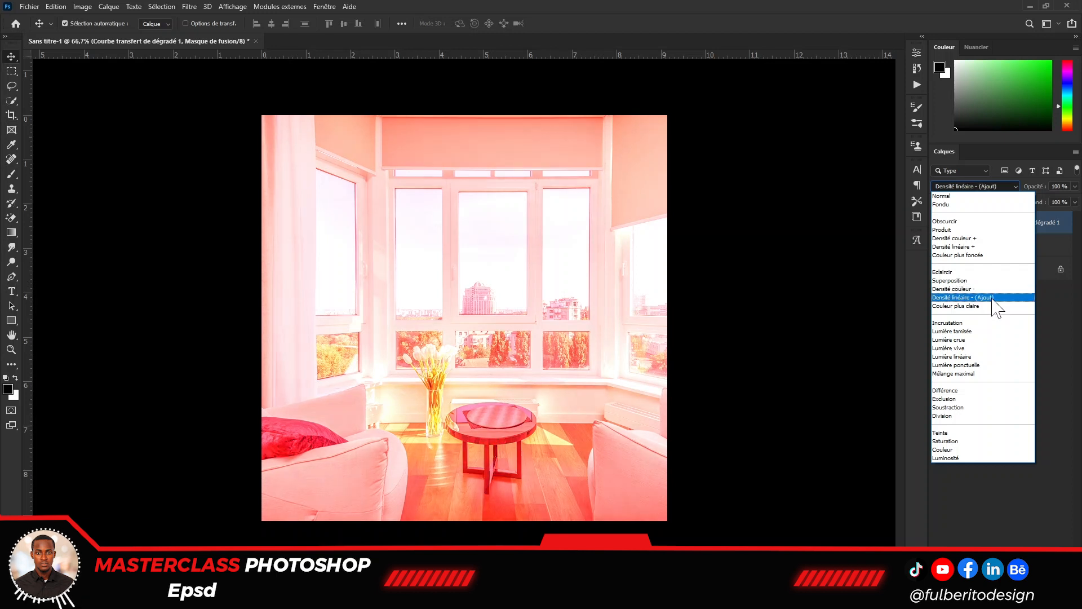
left_click(991, 284)
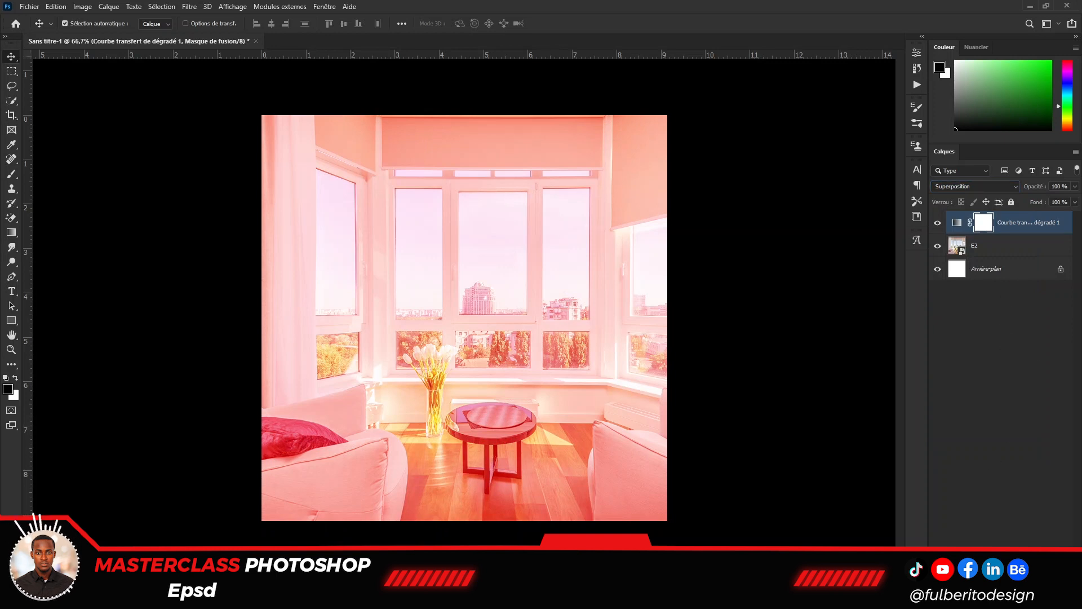
- Place the cut-out photo F1 of the embracing couple over the tinted room background
left_click_drag(775, 309, 497, 369)
key("Return")
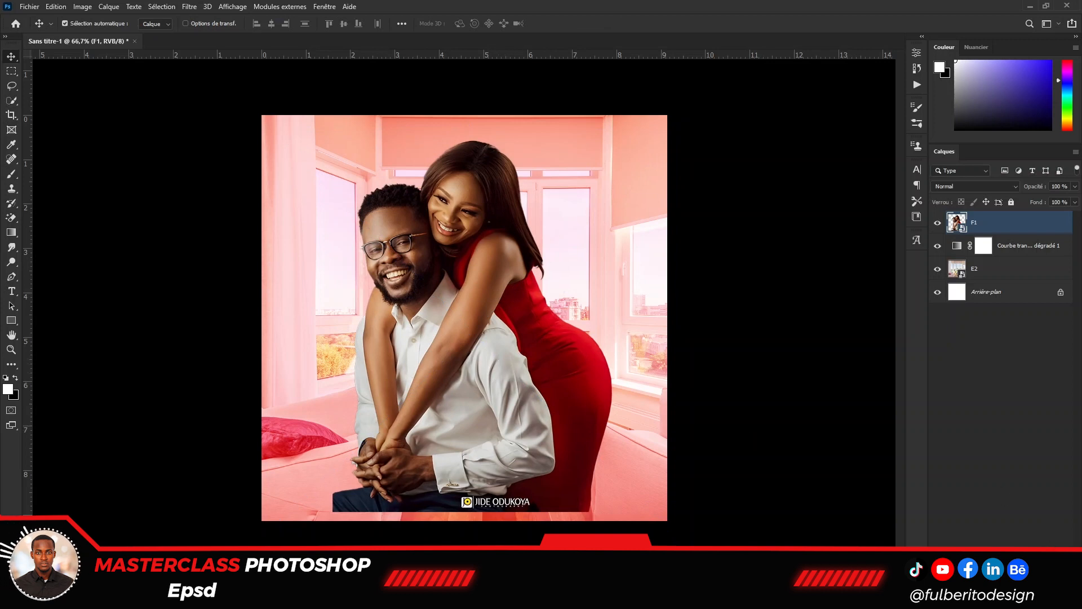
- Draw a white rectangle about 1373 x 433 px across the lower part of the canvas and add a layer mask to it
key("u")
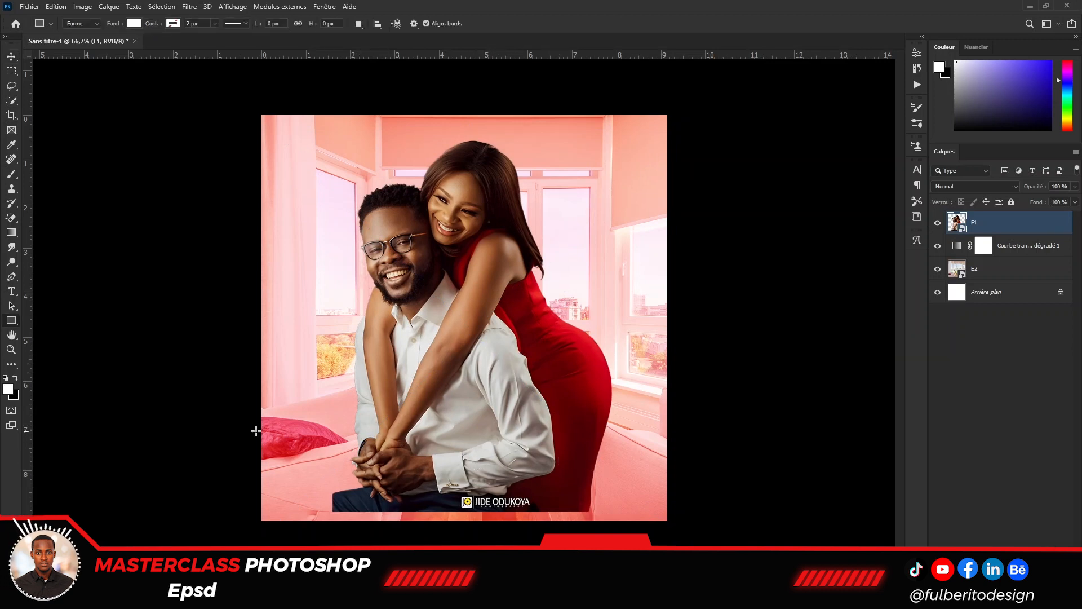
left_click_drag(227, 388, 743, 550)
key("Return")
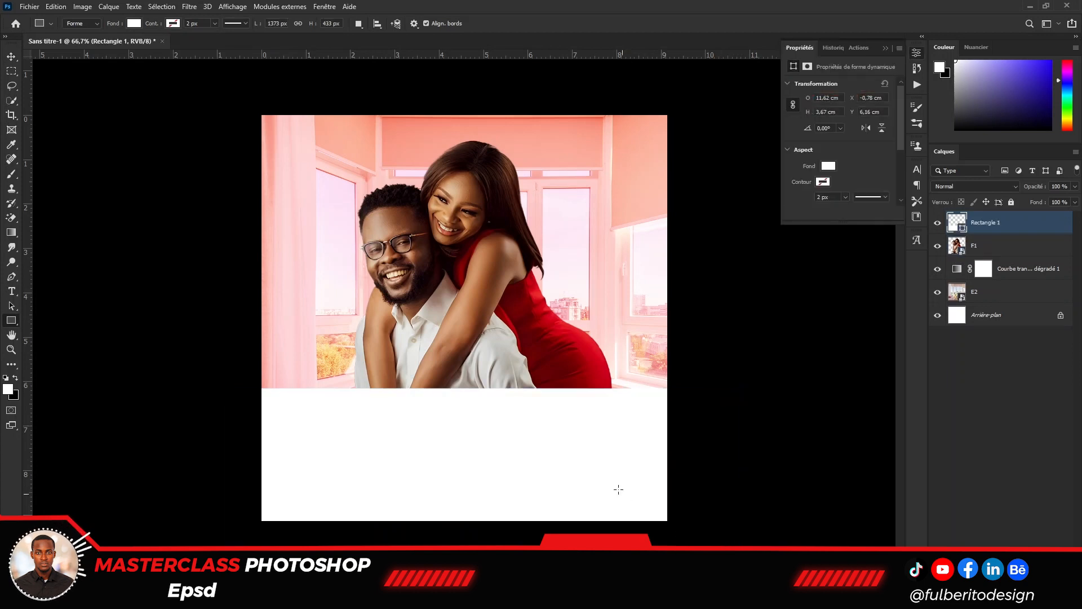
key("v")
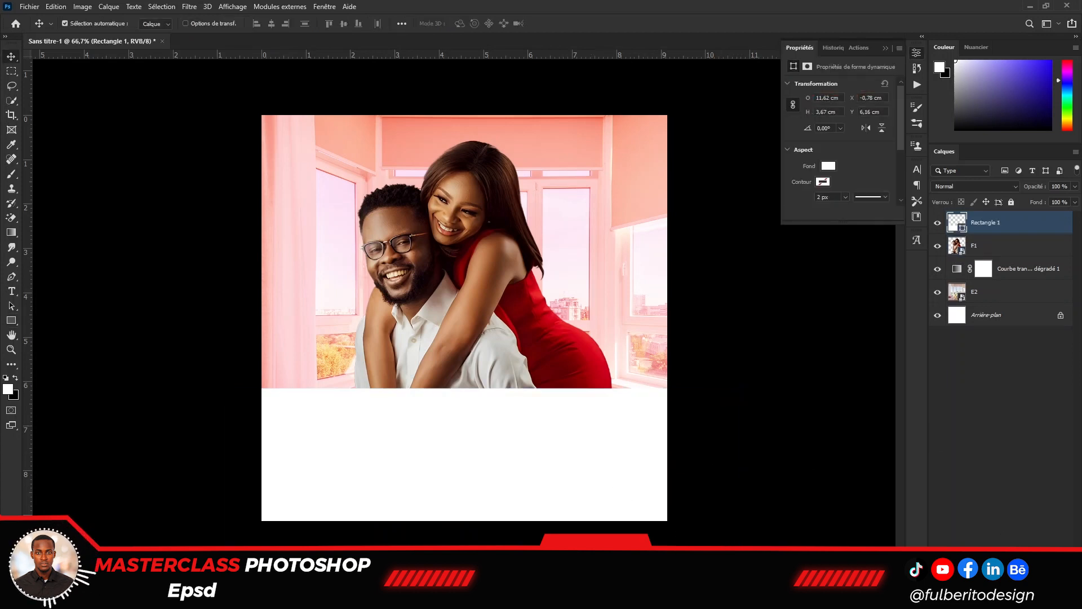
left_click(987, 579)
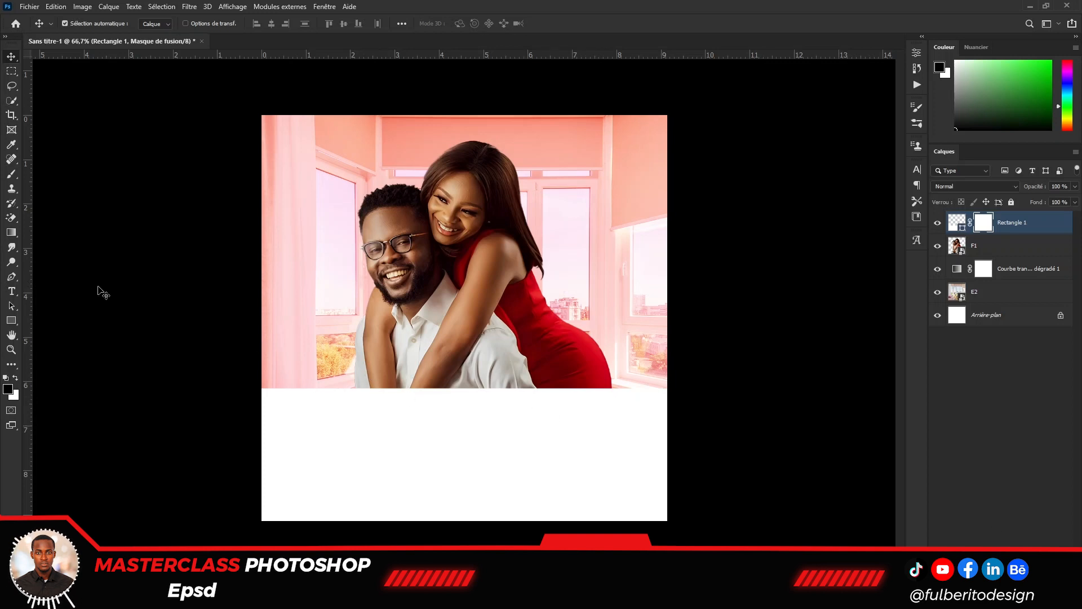
left_click(11, 232)
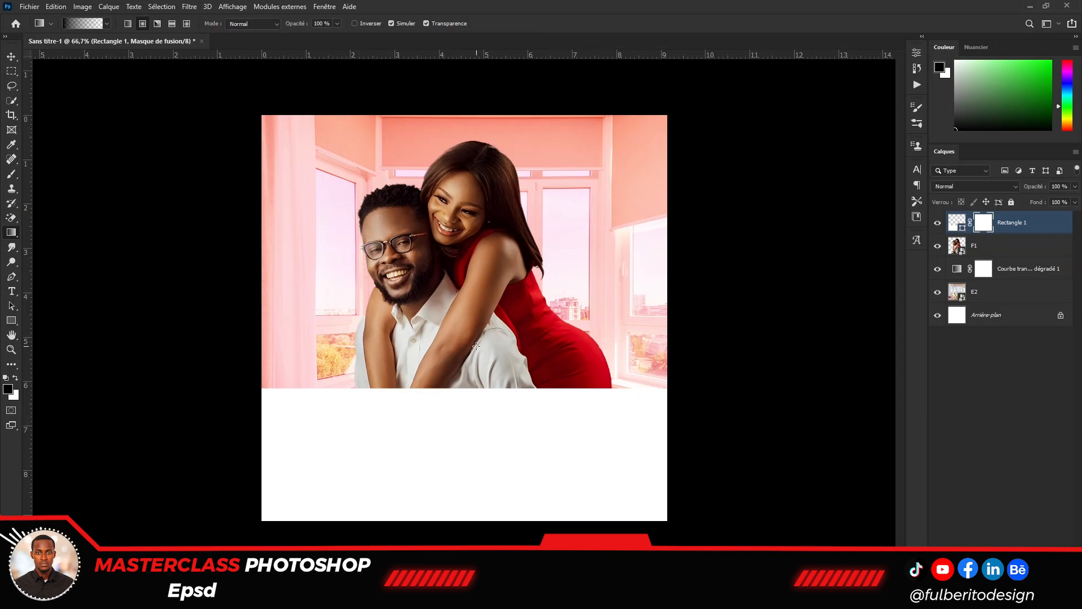
left_click_drag(476, 346, 475, 545)
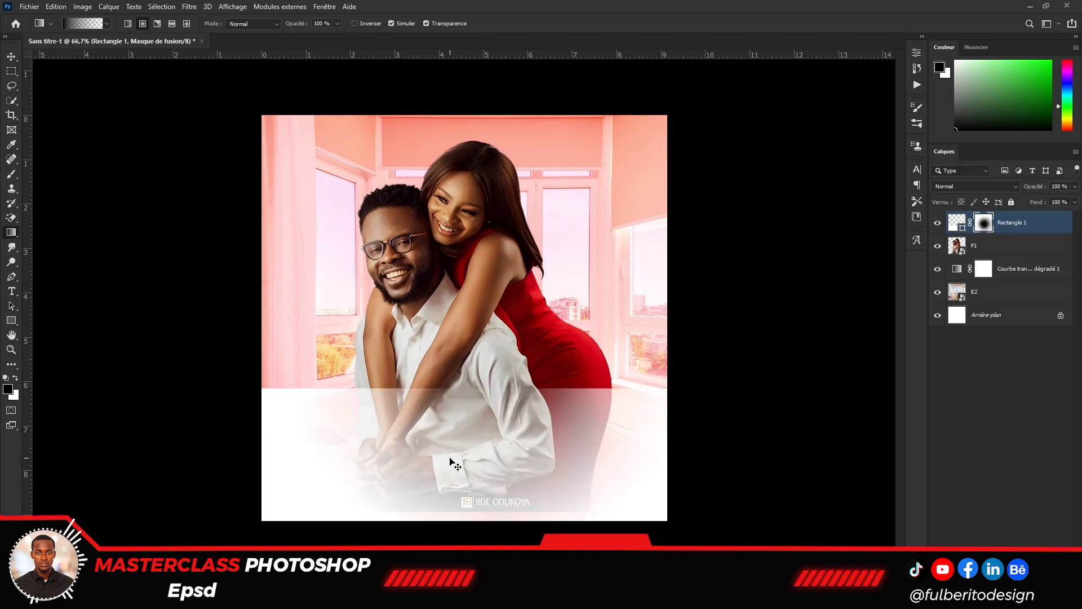
key("ctrl+z")
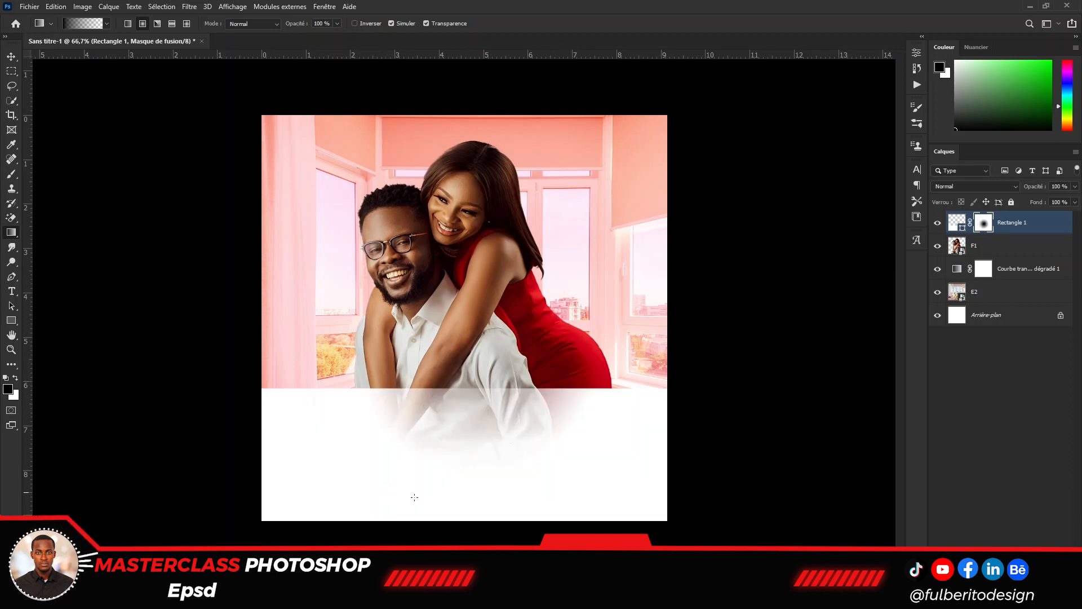
left_click_drag(414, 497, 414, 499)
key("ctrl+z")
key("ctrl+z")
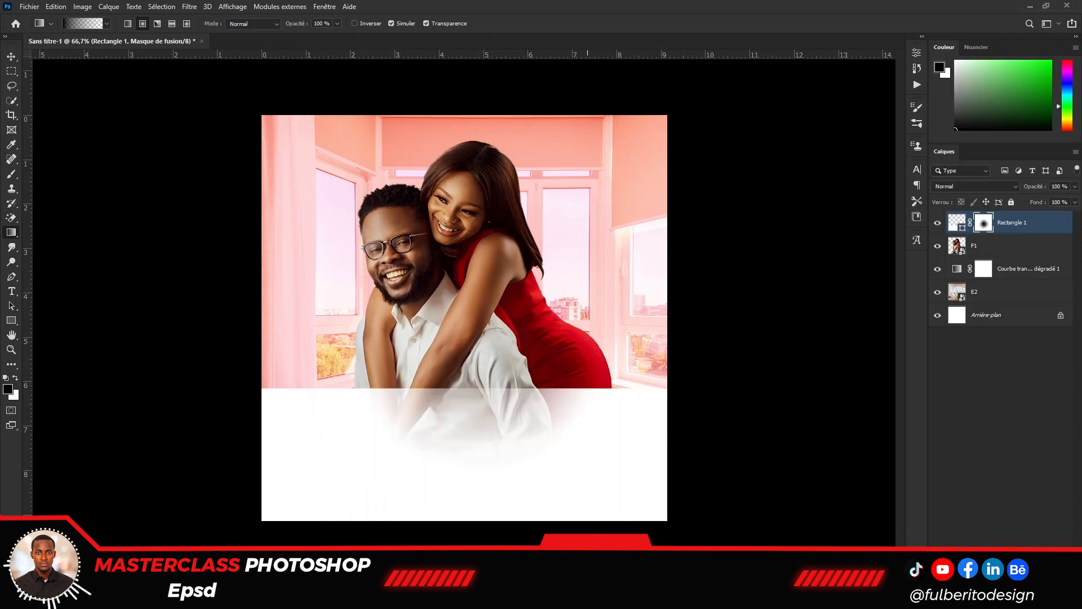
- Raise the top edge of the white rectangle to about the man's chest level
key("ctrl+t")
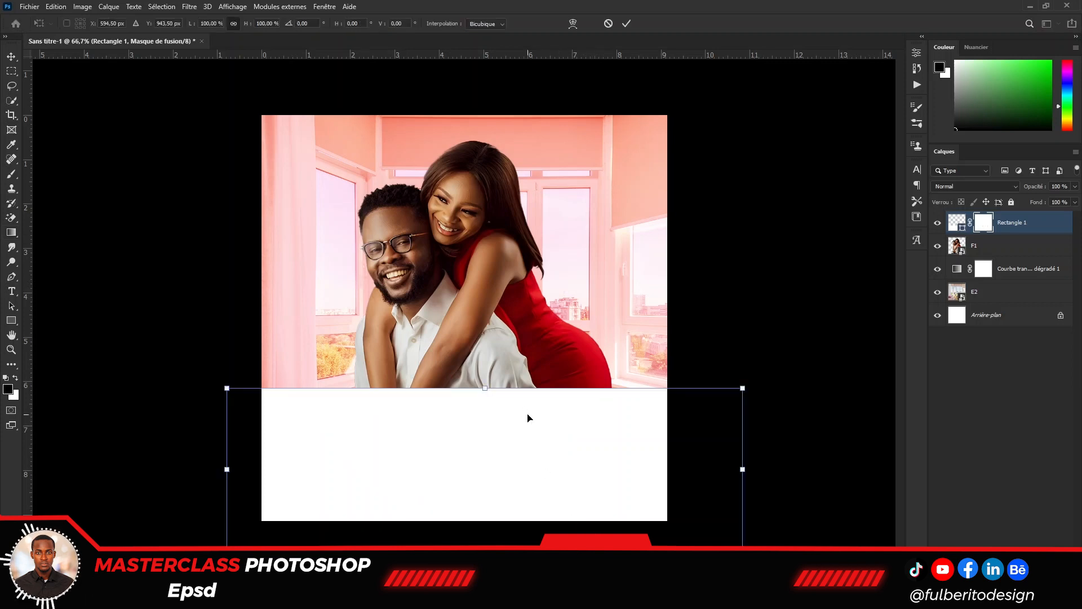
left_click_drag(487, 388, 471, 538)
key("Return")
- Fade the upper edge of the white rectangle with several black radial gradients on its mask, blending it across the canvas width
key("g")
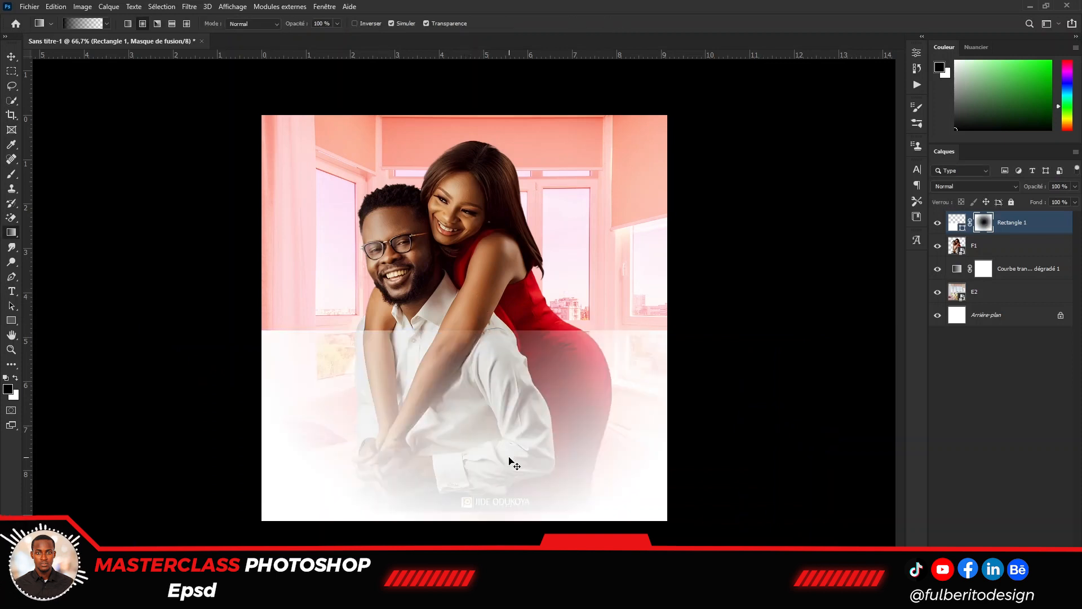
key("ctrl+z")
left_click_drag(489, 327, 485, 455)
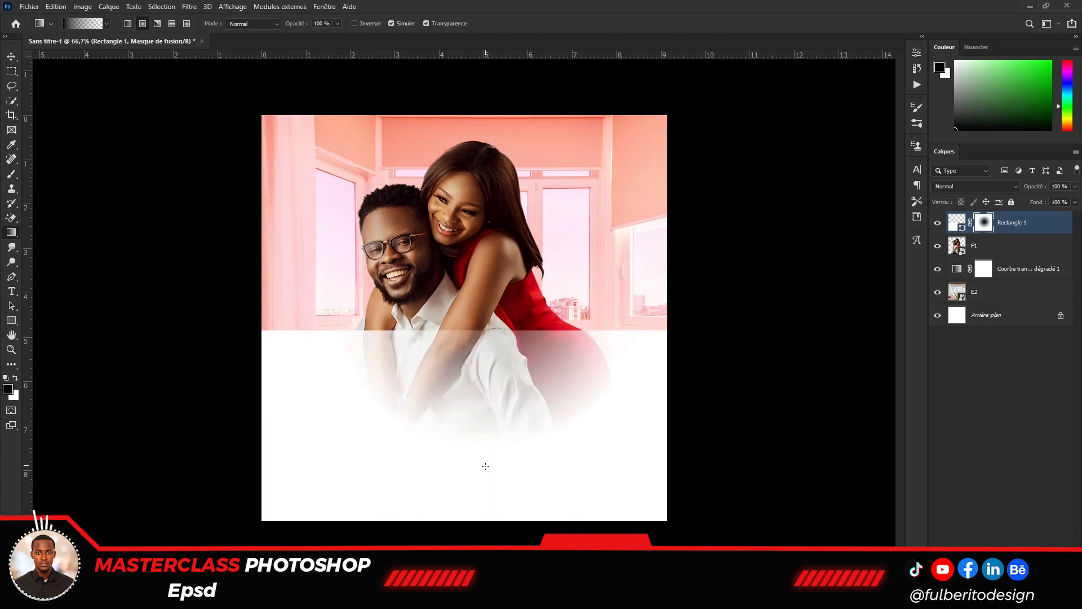
left_click_drag(408, 301, 411, 401)
left_click_drag(634, 287, 608, 398)
left_click_drag(546, 353, 545, 385)
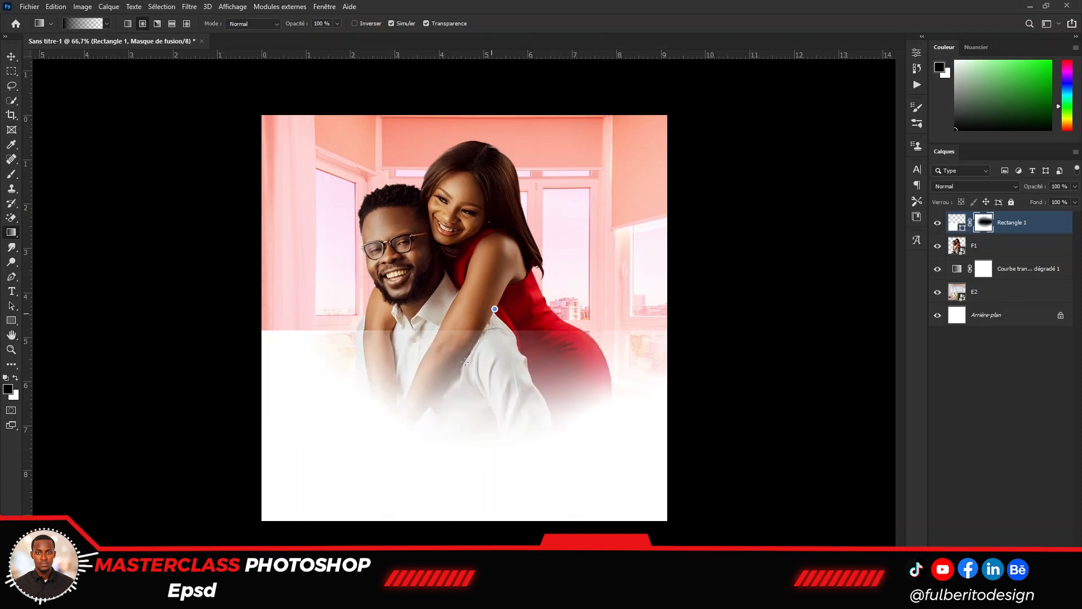
left_click_drag(465, 362, 449, 393)
left_click_drag(393, 307, 313, 395)
left_click_drag(351, 314, 271, 375)
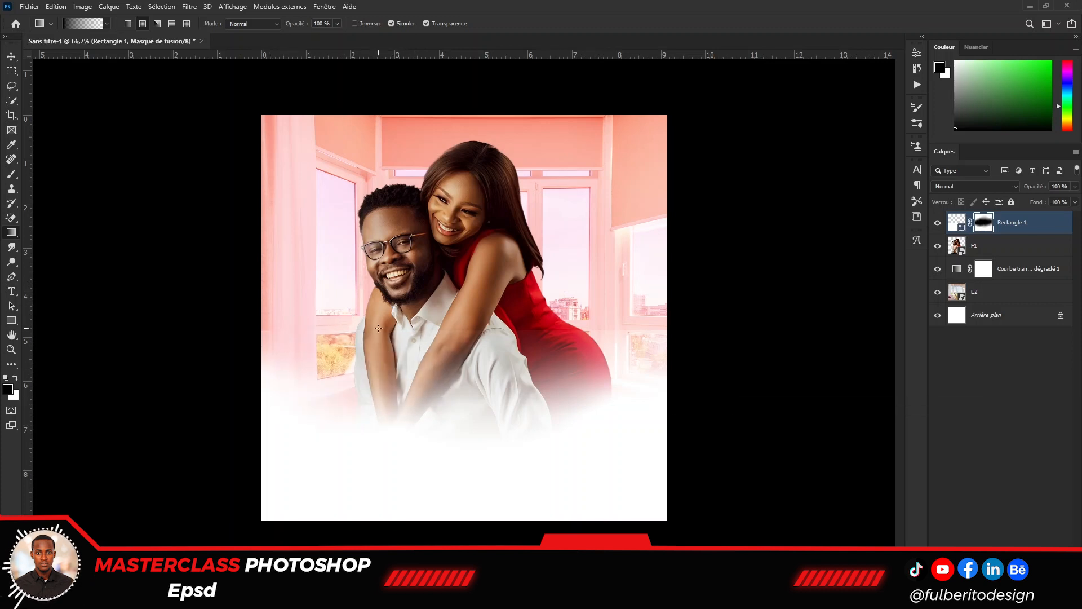
- Lower the white rectangle so the fade sits around the couple's hands, and brush its mask in black to soften the upper edge
key("v")
left_click_drag(536, 476, 538, 509)
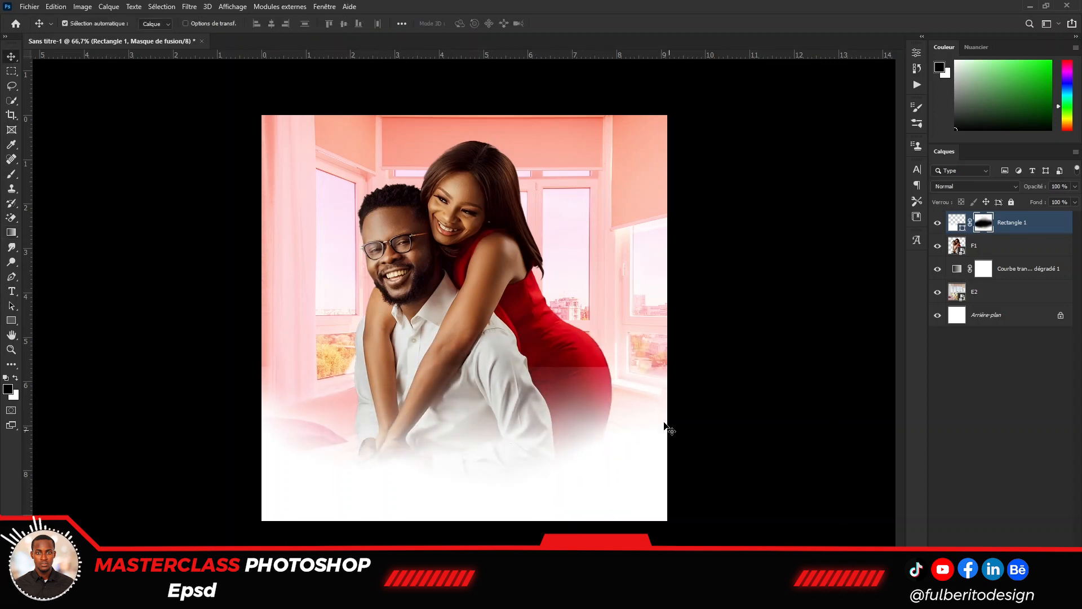
key("b")
left_click_drag(621, 323, 531, 334)
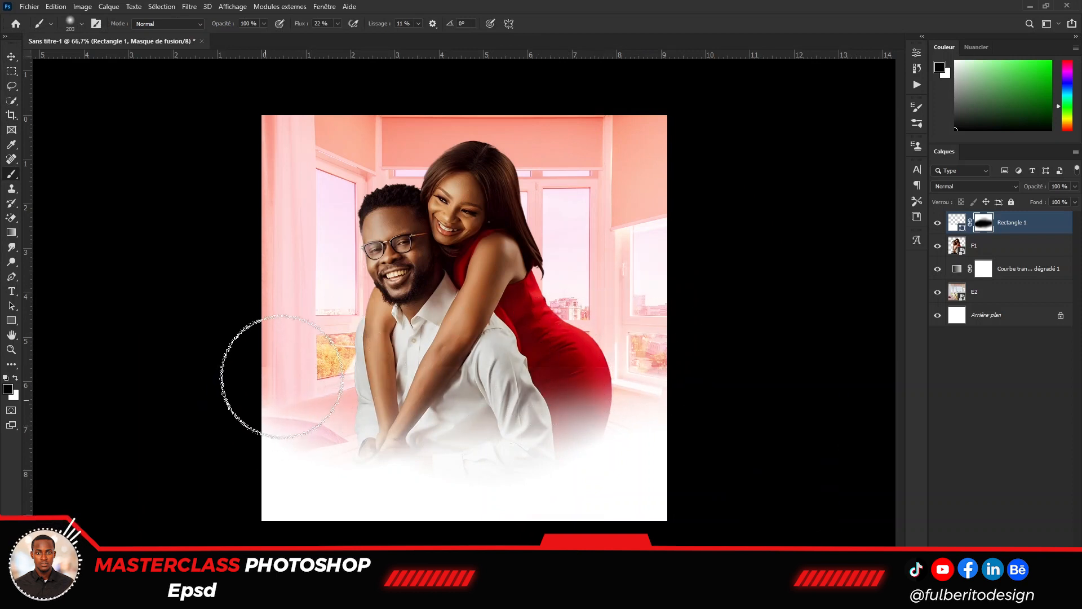
key("v")
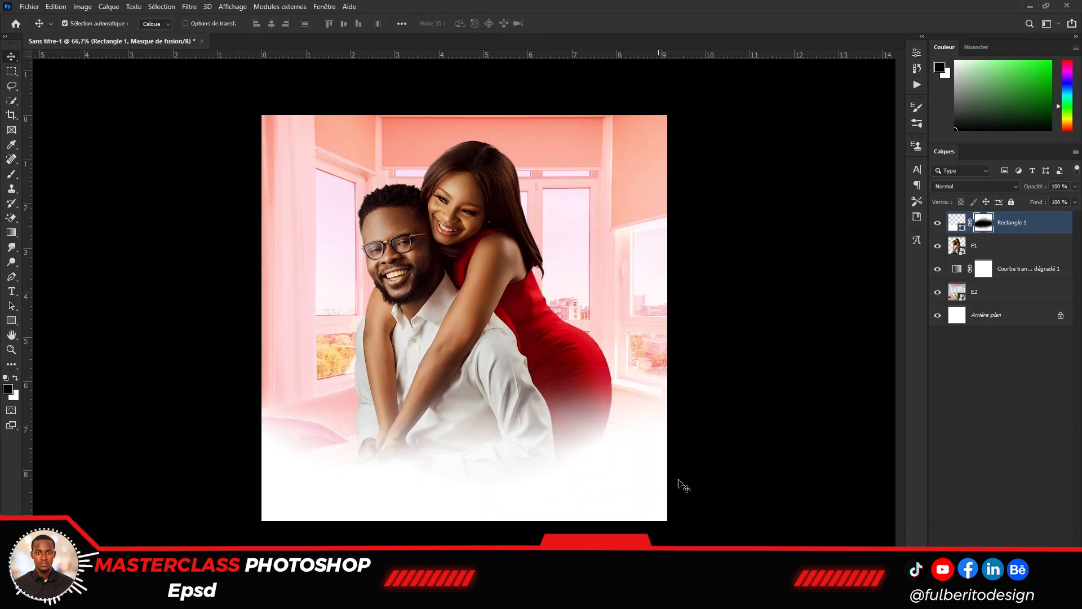
left_click_drag(580, 513, 574, 504)
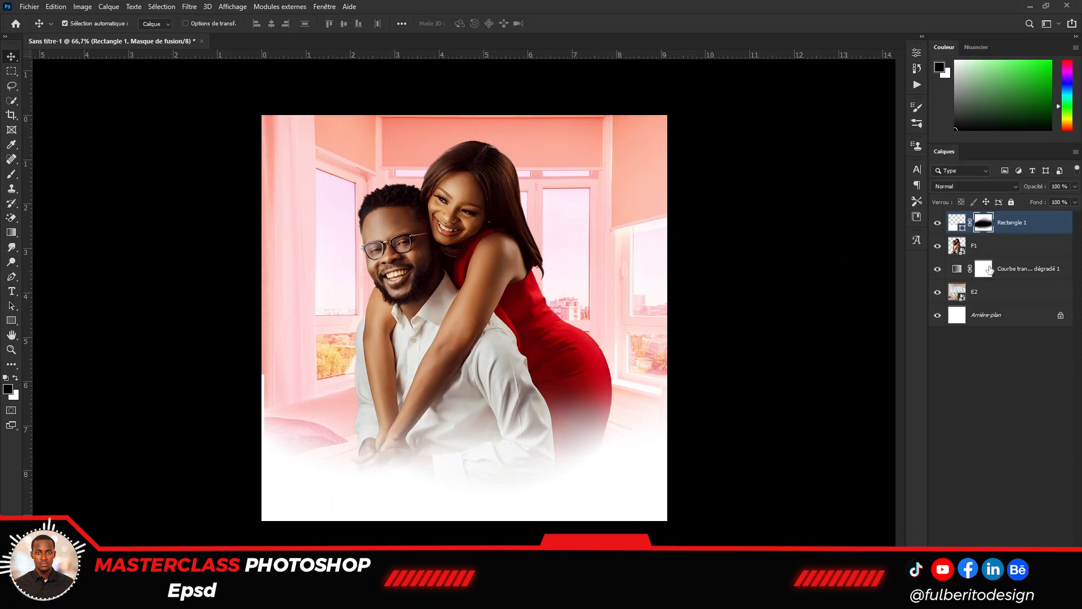
- Add the white title "Saint Valentin" in the Bellarina font at the upper left of the canvas
key("t")
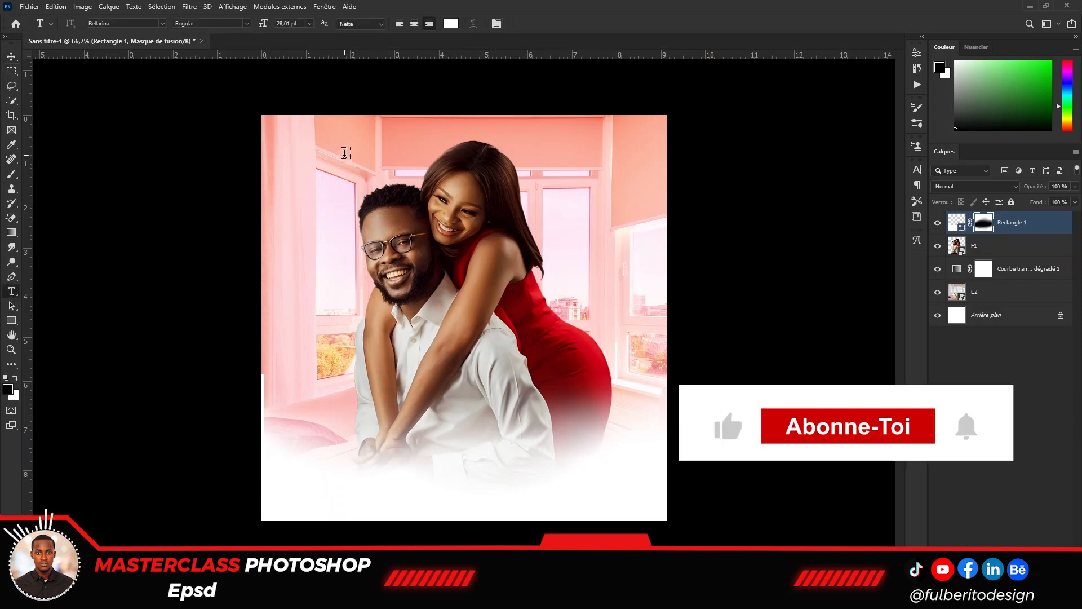
left_click(344, 152)
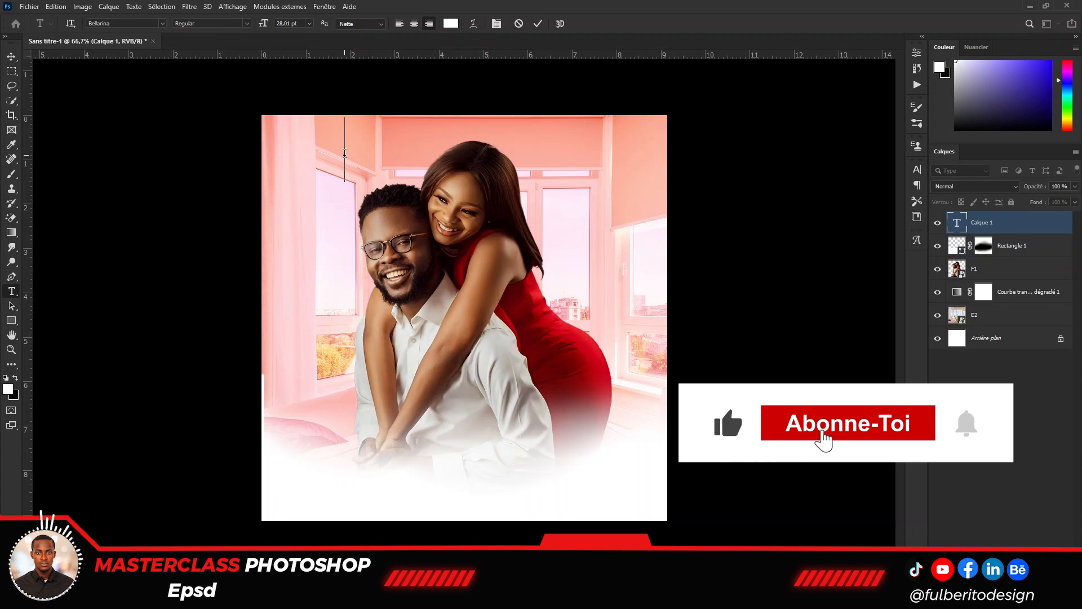
type("Sain")
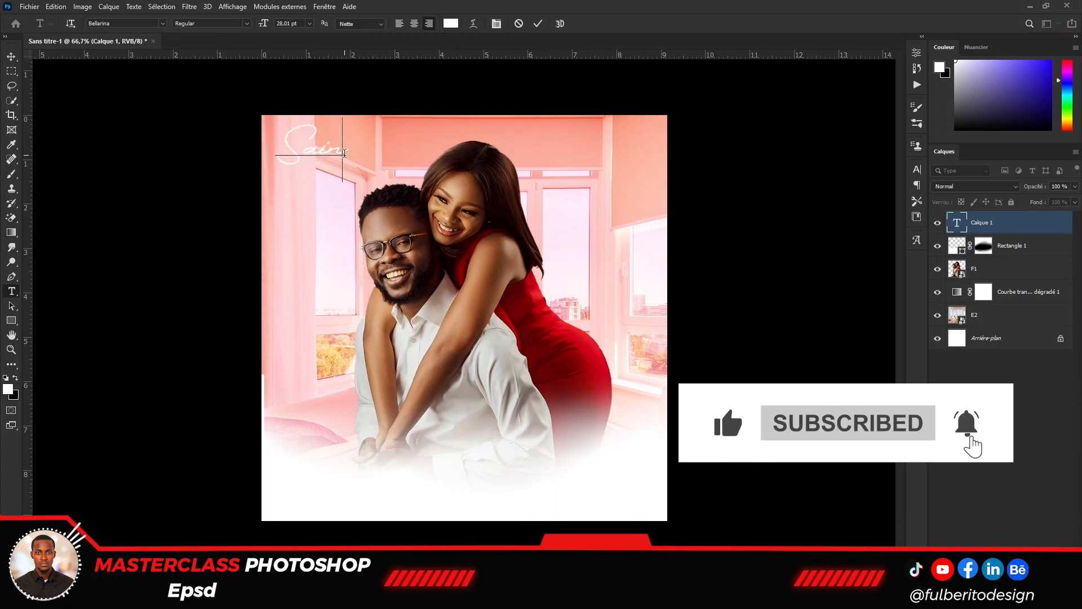
type("t Va")
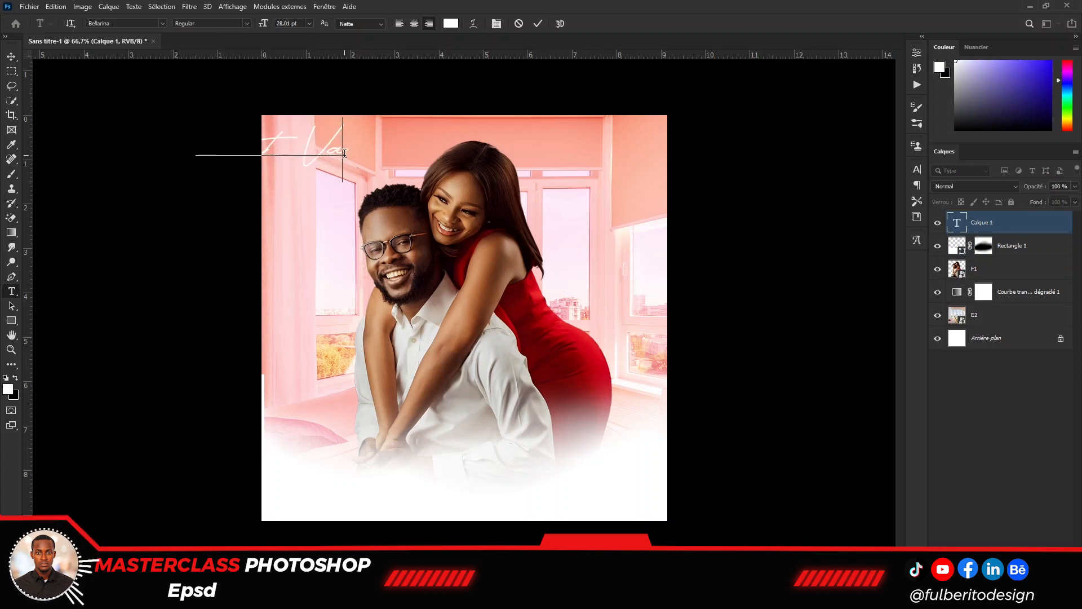
type("lentin")
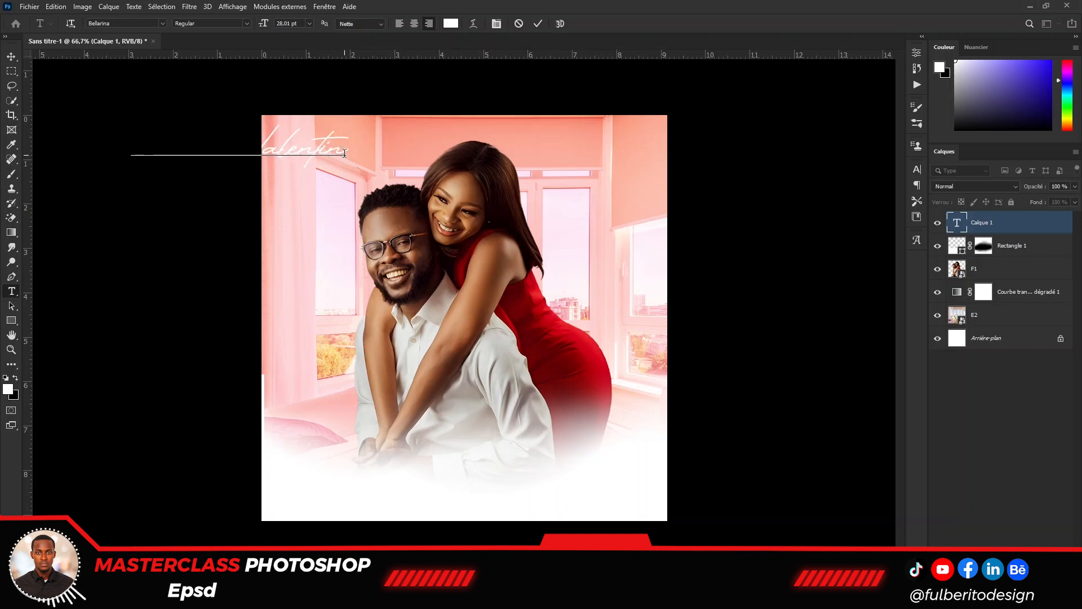
key("ctrl+Return")
- Move the "Saint Valentin" title fully onto the canvas's upper left area and scale it to about 75%
key("v")
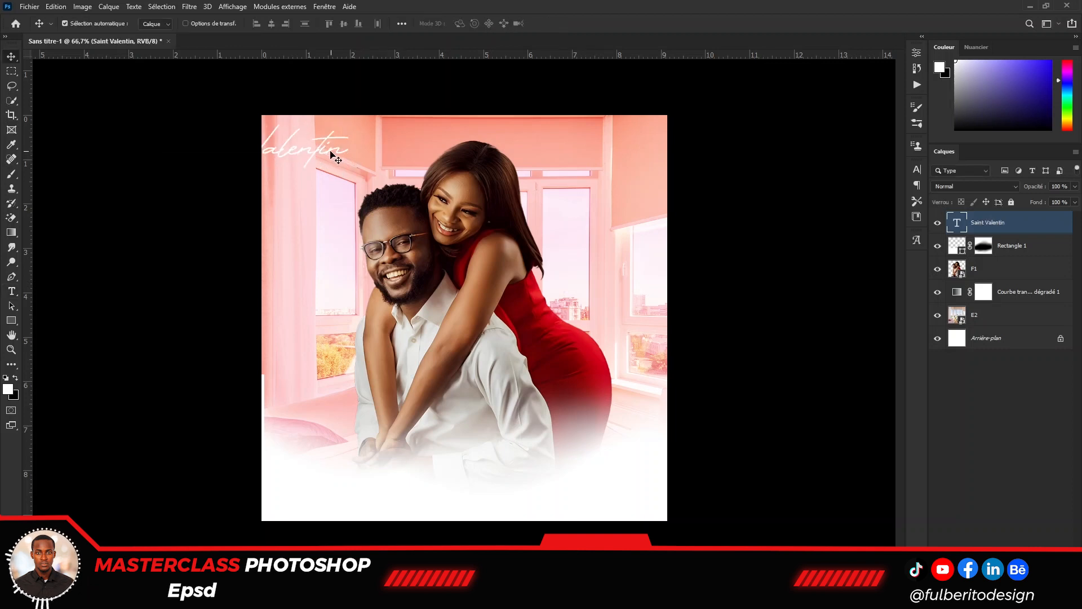
left_click_drag(331, 152, 440, 172)
key("ctrl+t")
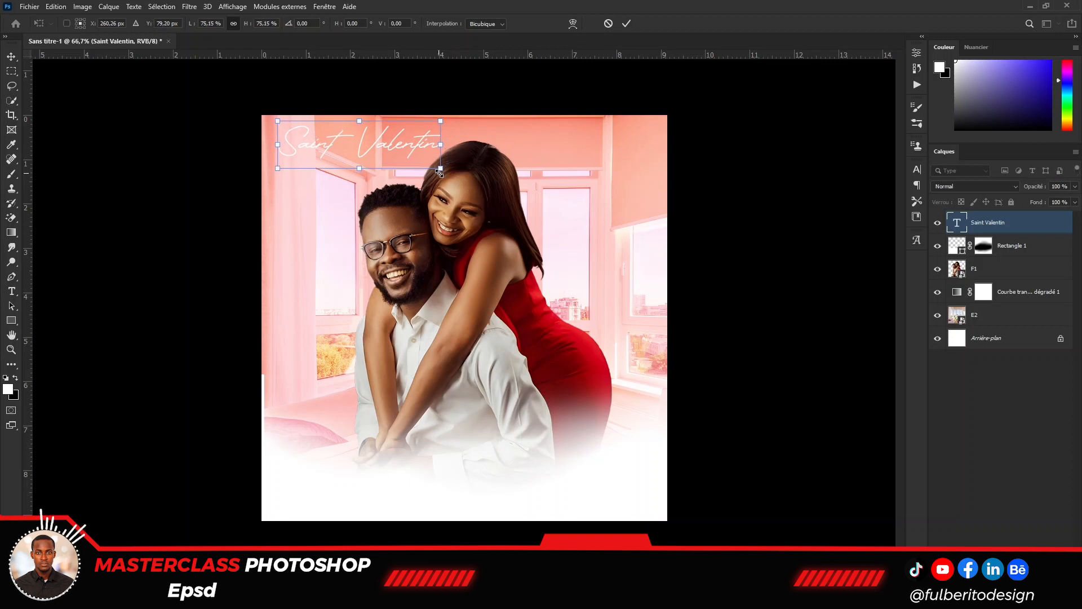
key("Return")
- Shift the couple photo slightly right and paint black on Rectangle 1's mask to remove the hard edge over the red dress
left_click_drag(449, 212, 482, 218)
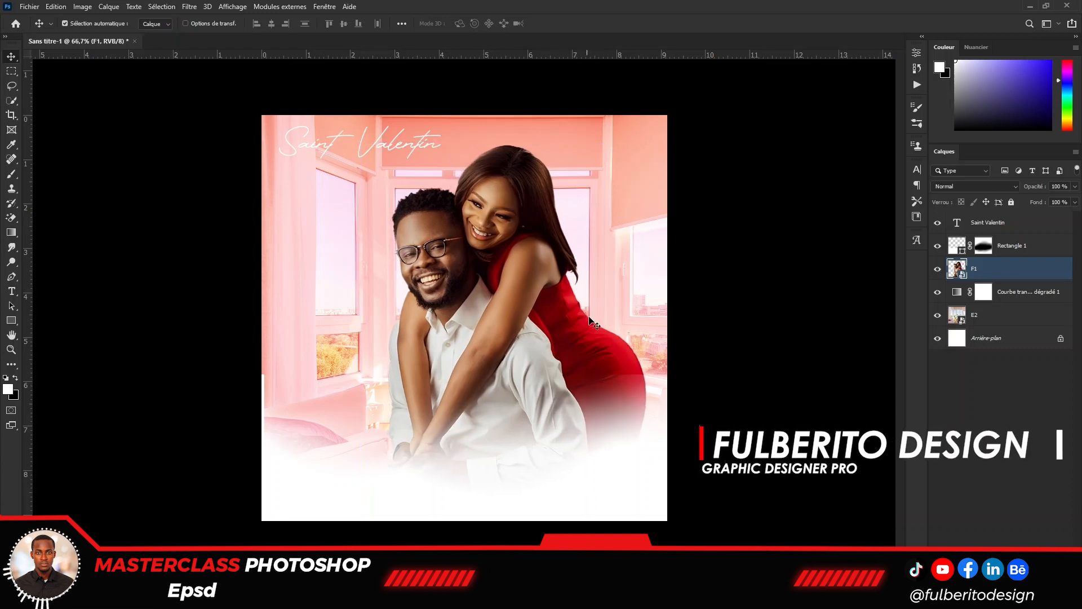
left_click(651, 389)
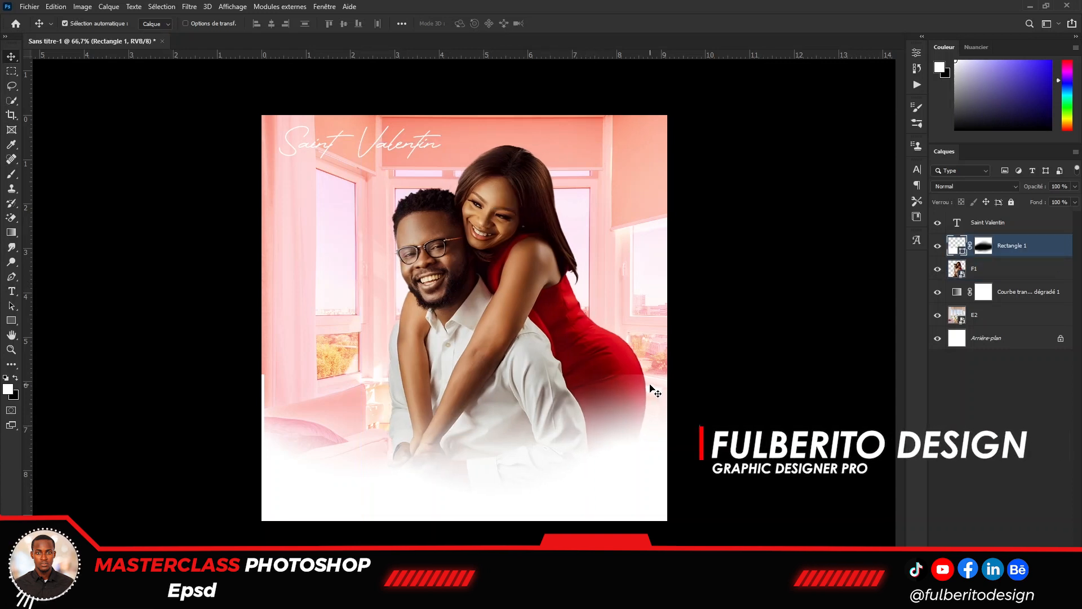
left_click(984, 245)
key("x")
key("b")
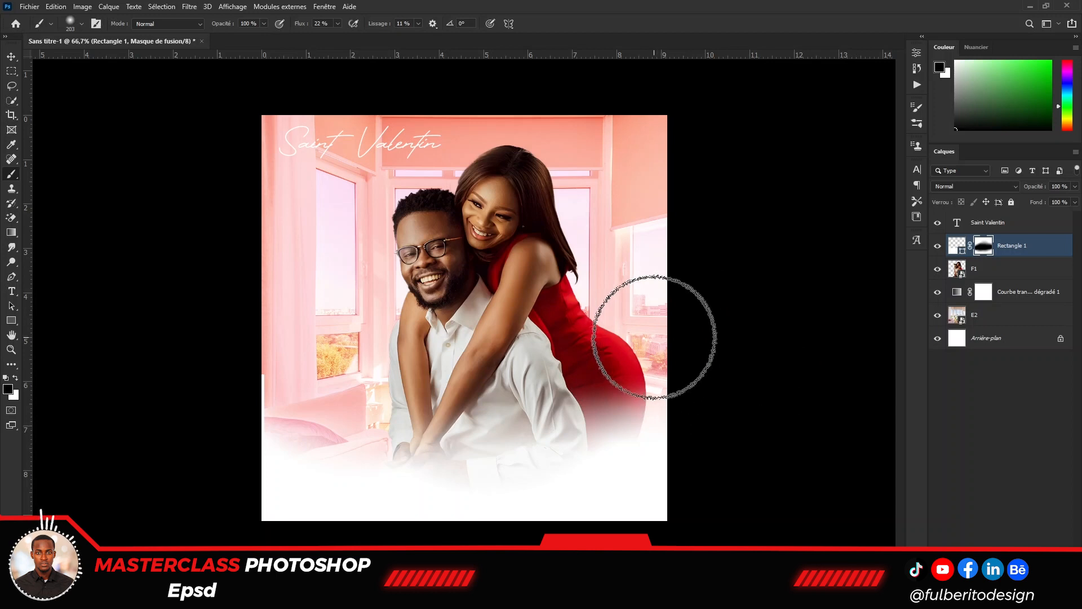
key("v")
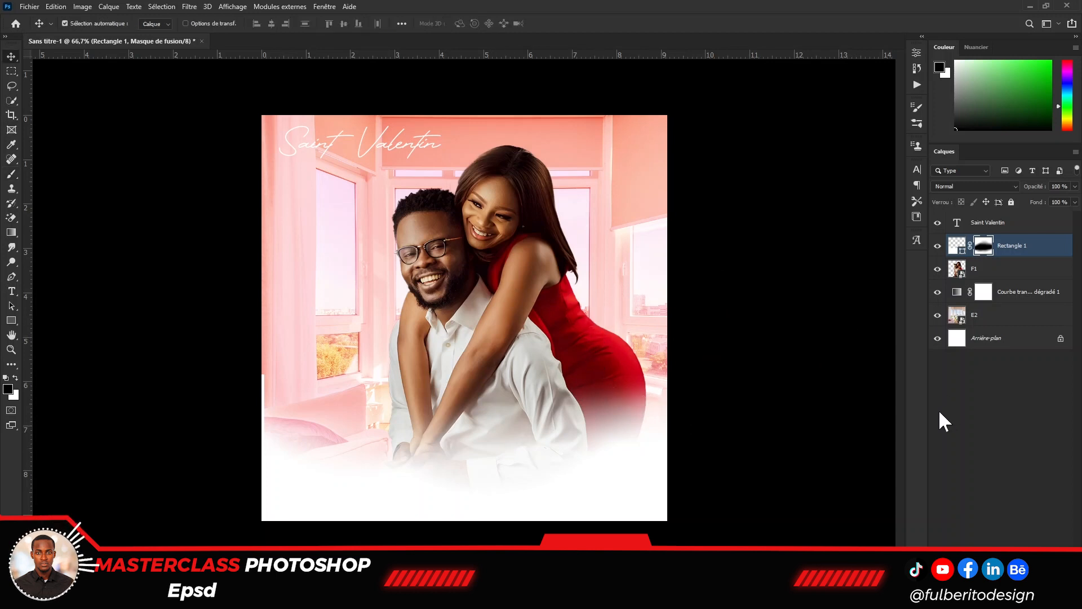
- Change the "Saint Valentin" title's text colour to dark red, hex 700
key("x")
left_click(1003, 224)
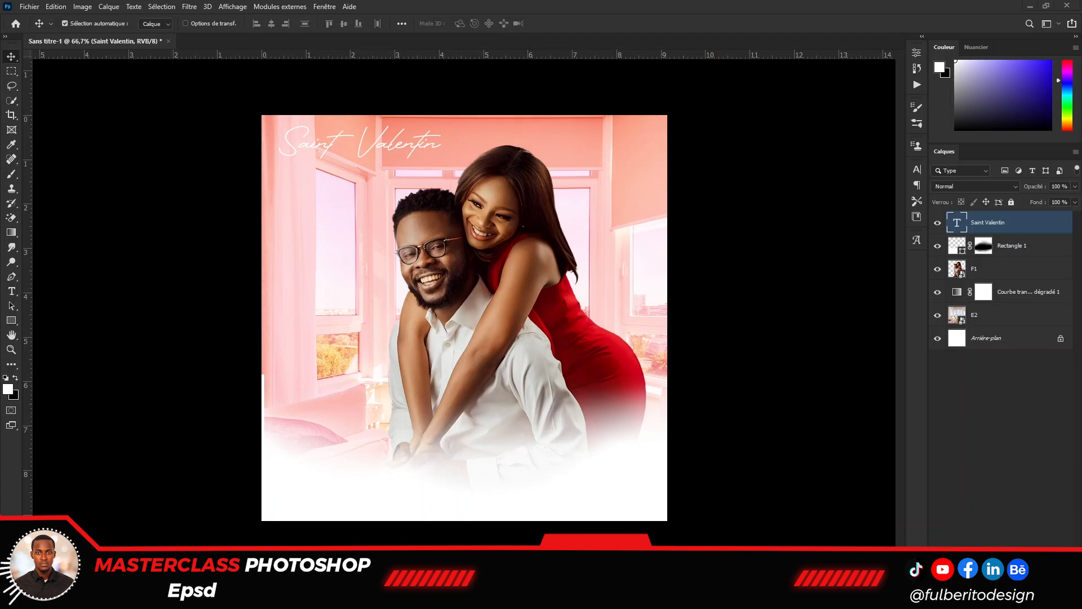
left_click(918, 169)
left_click(891, 235)
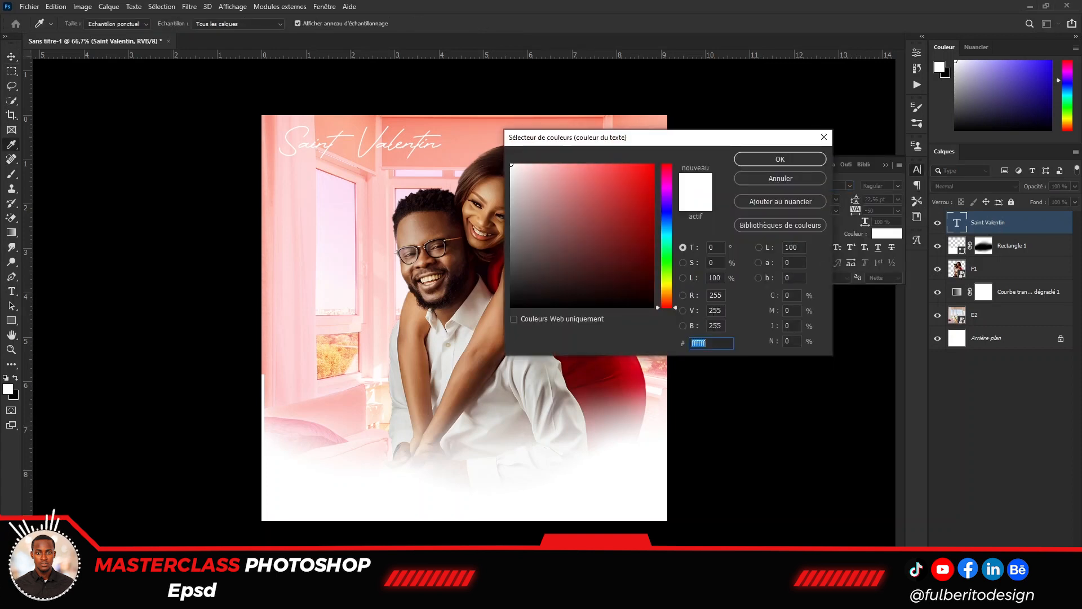
type("00c700")
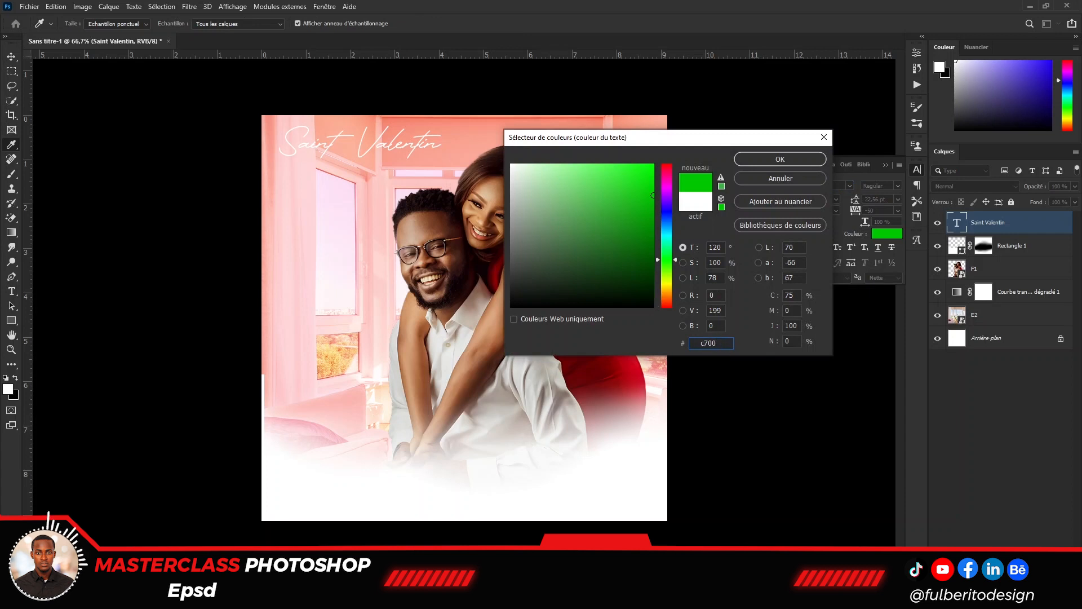
key("BackSpace")
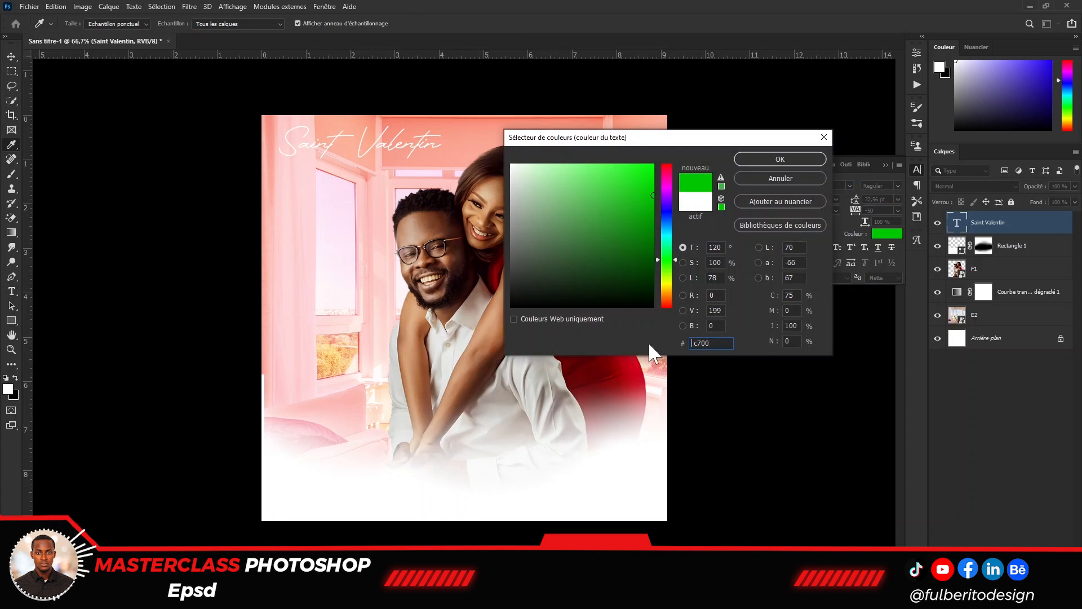
key("BackSpace")
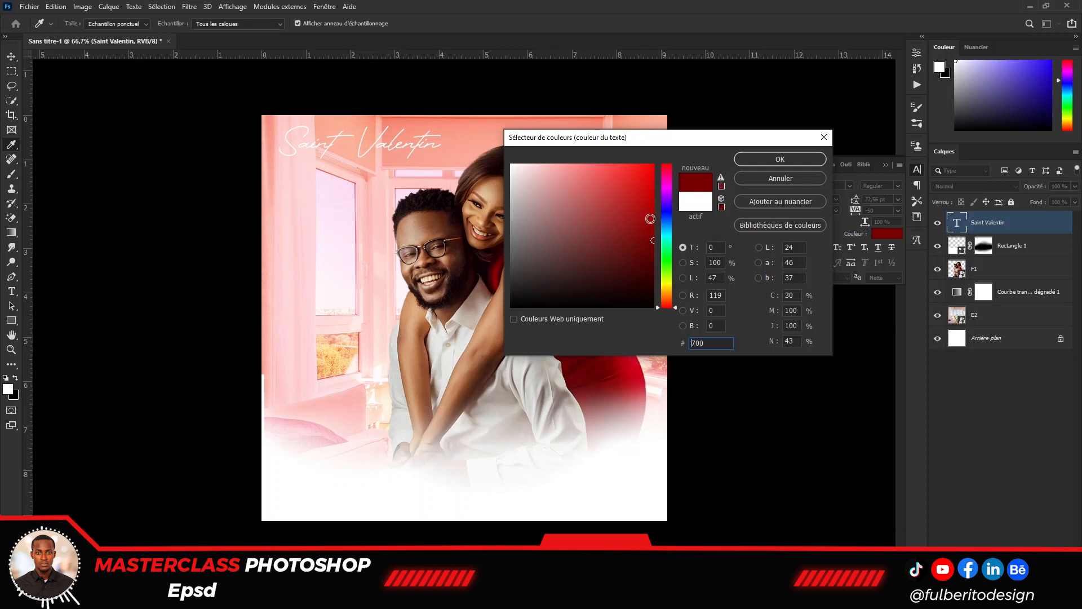
left_click(765, 159)
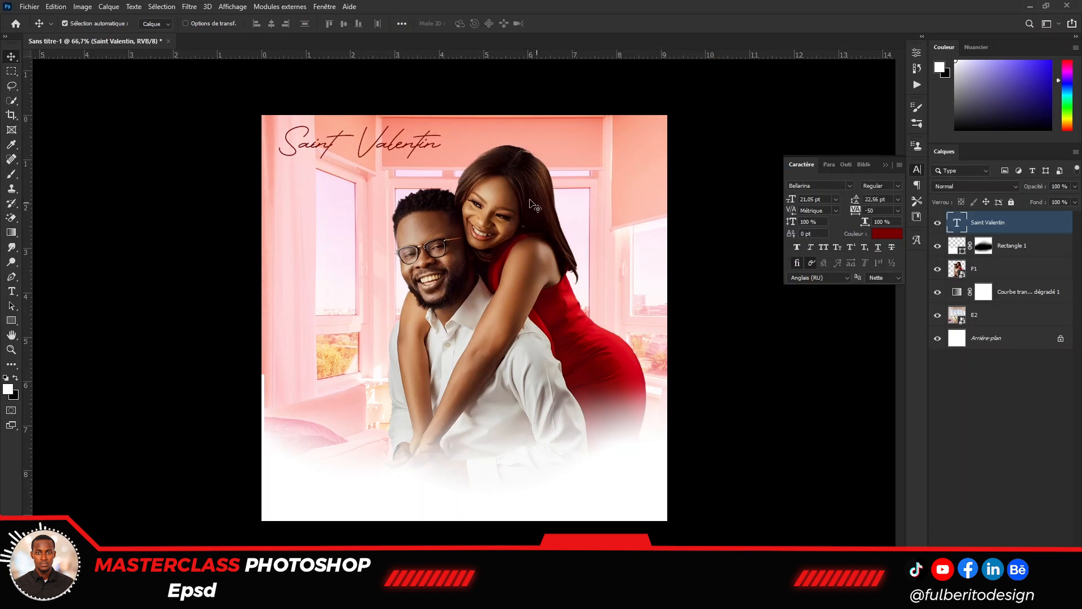
- Duplicate the title near the couple's lower right and replace its text with "La vie ne vaut d'être vécue sans Amour" on two lines
left_click(418, 146)
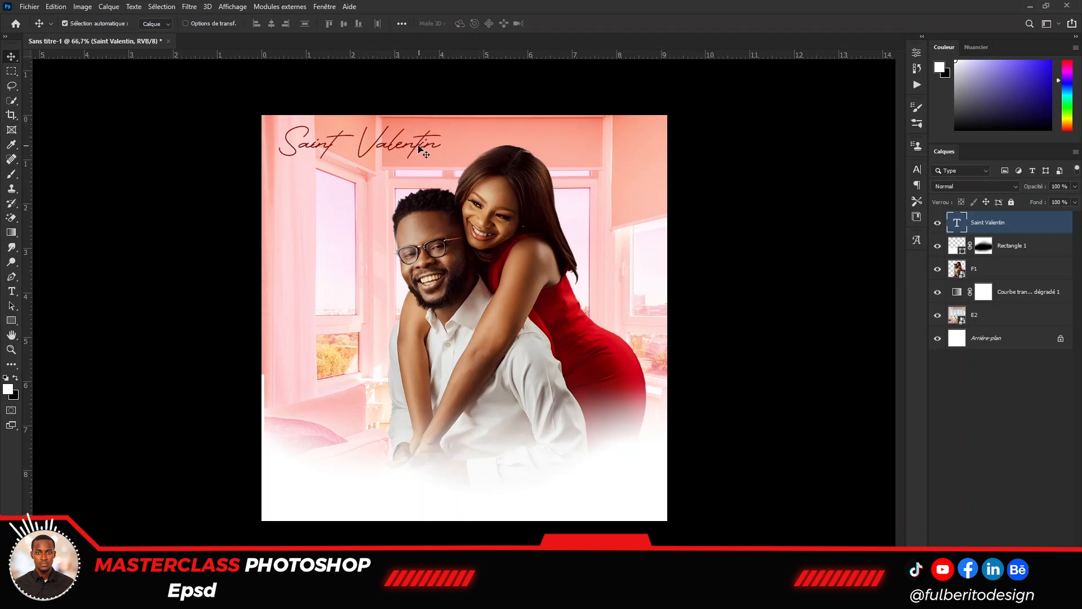
left_click_drag(419, 147, 619, 455)
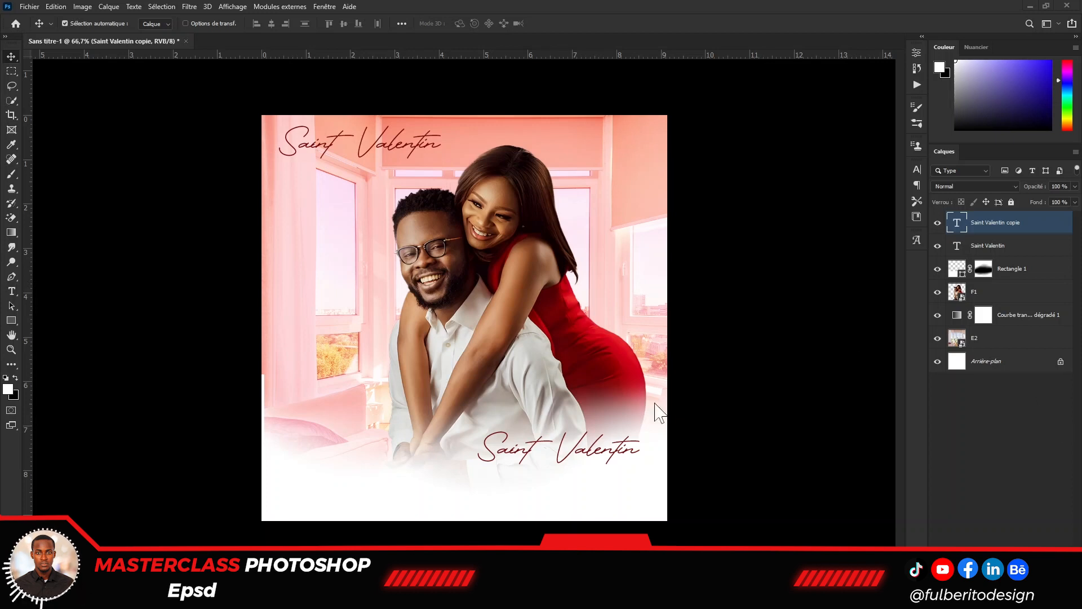
key("t")
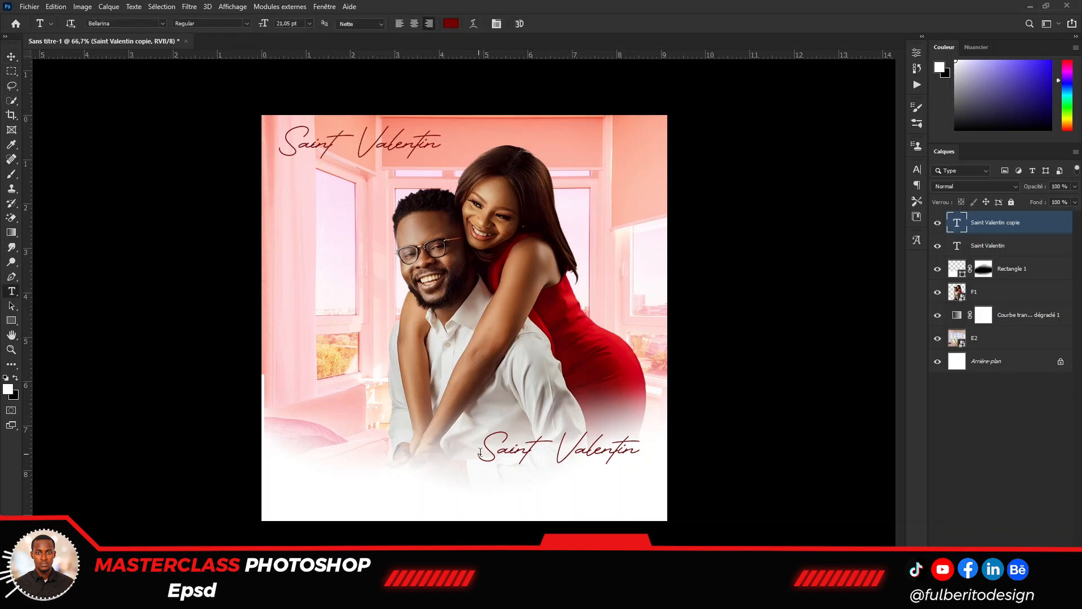
left_click_drag(480, 452, 703, 471)
type("La vie ne vaut dêtre vécue sans Amour")
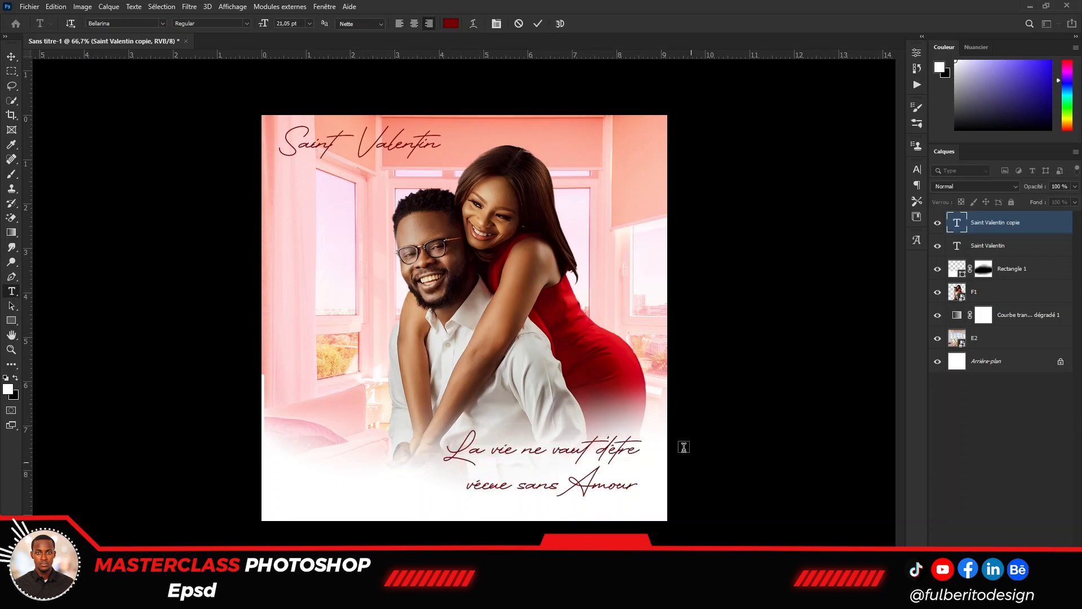
key("ctrl+Return")
key("v")
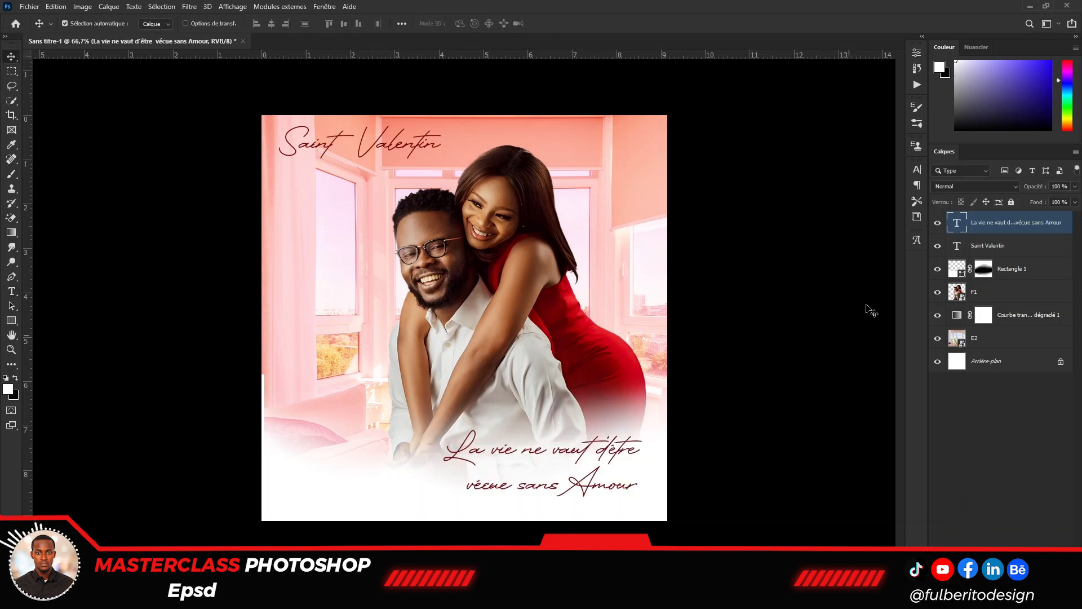
- Set the quote's font to Argentum Sans and scale the text down to about 70%
left_click(916, 171)
left_click(849, 185)
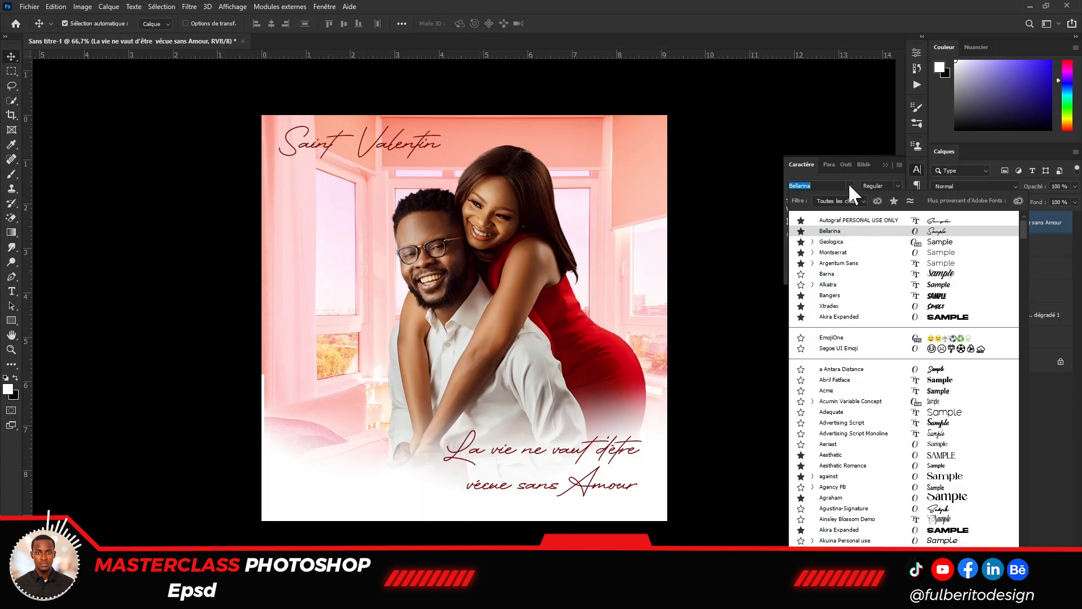
left_click(884, 261)
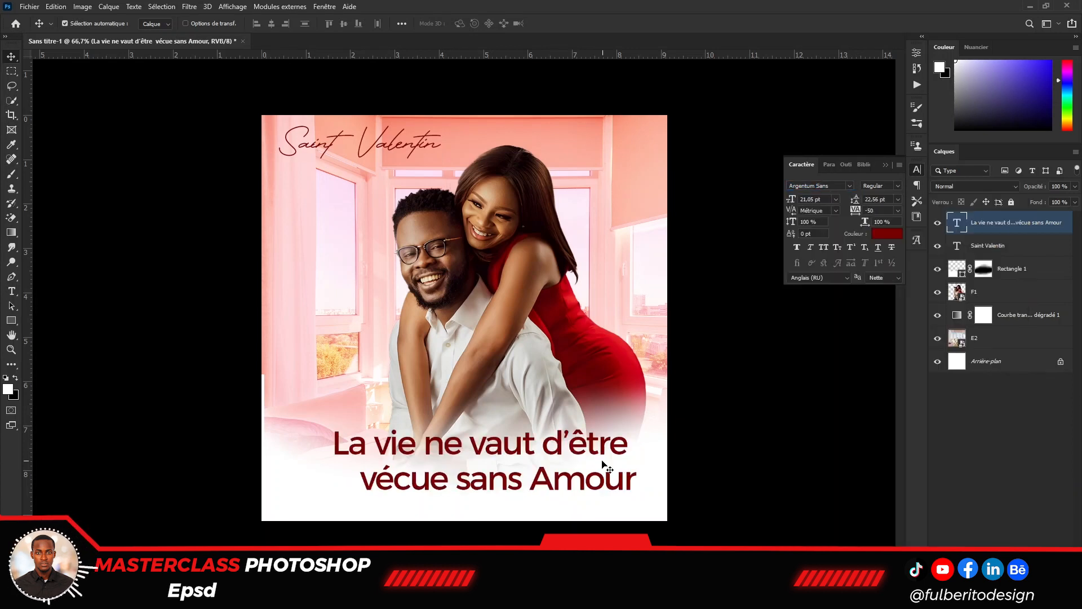
key("ctrl+t")
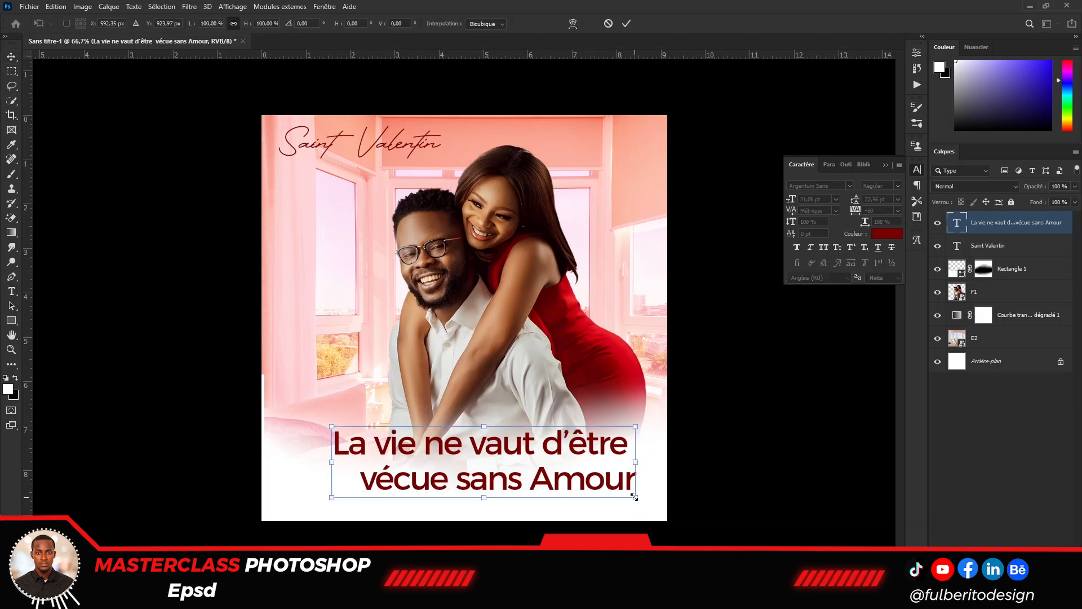
left_click_drag(631, 497, 589, 485)
key("Return")
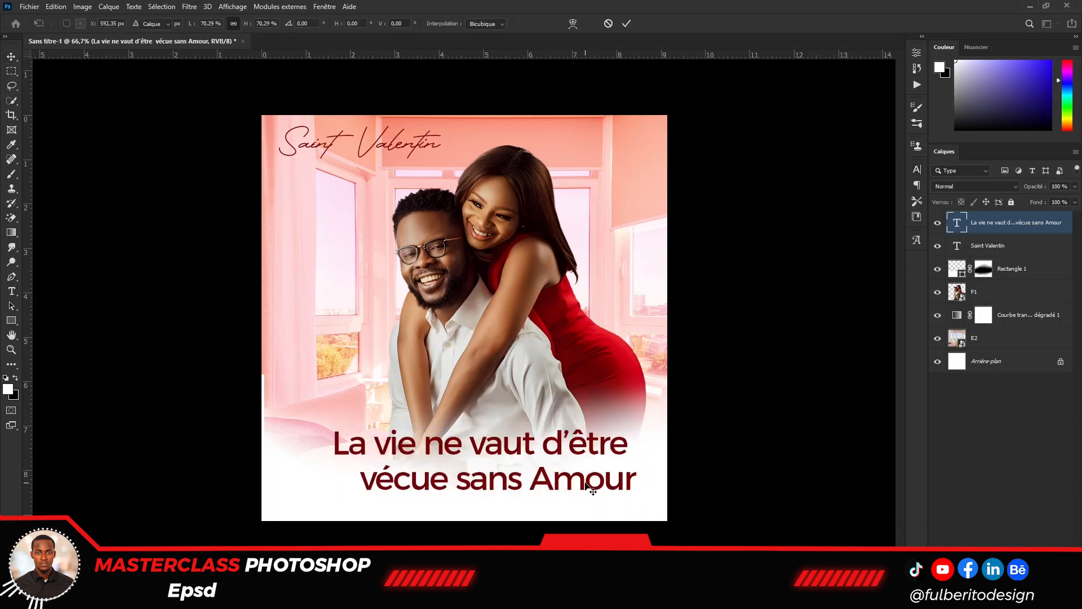
- Left-align the quote, bring it back onto the canvas's lower right and scale it to about 75%
key("t")
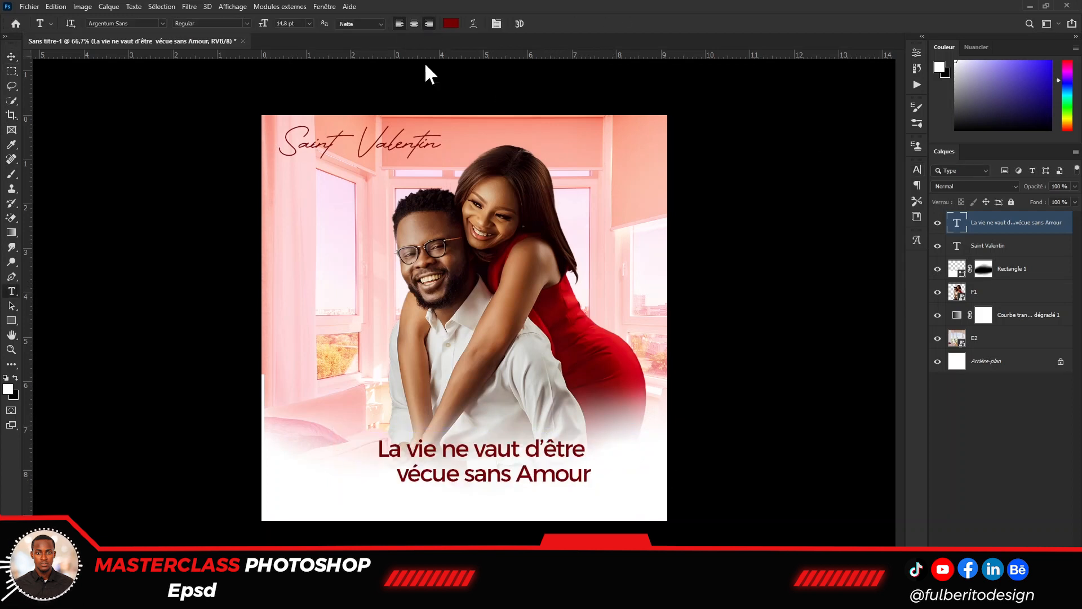
left_click(399, 24)
key("v")
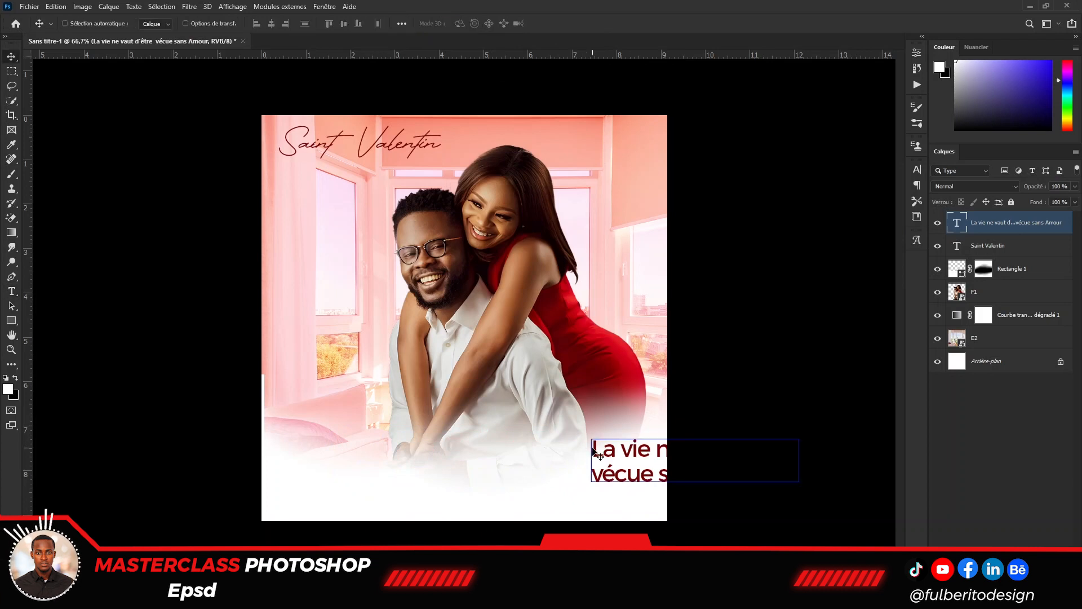
key("ctrl+t")
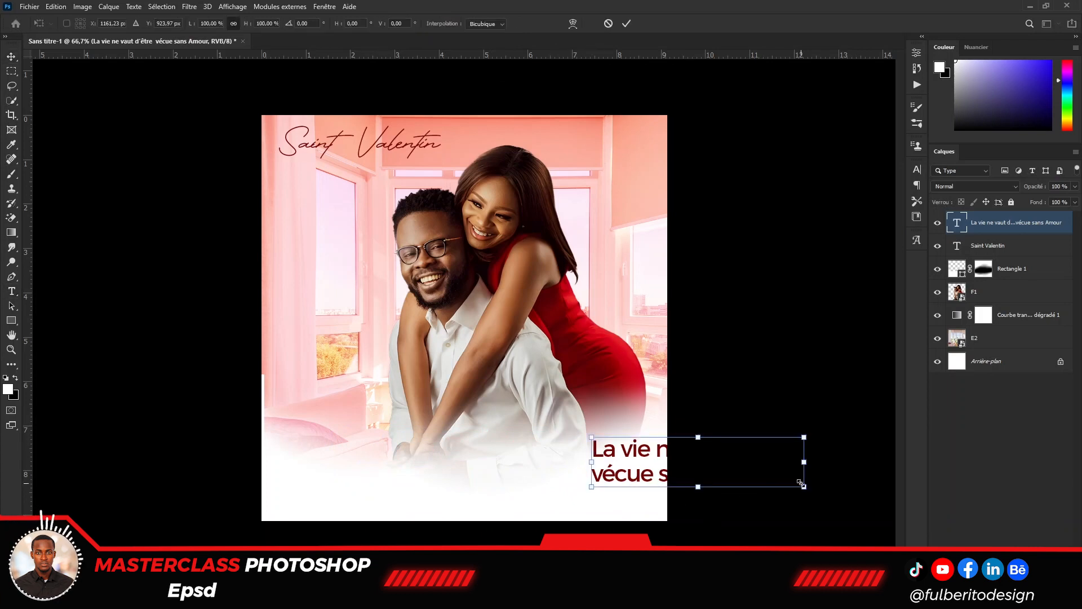
left_click_drag(800, 482, 647, 484)
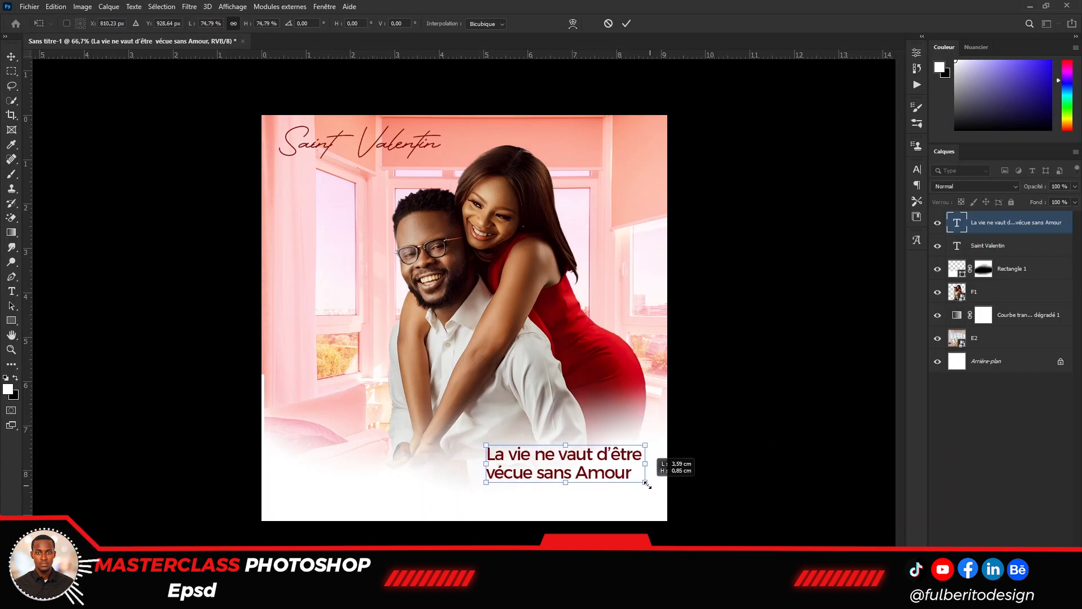
key("Return")
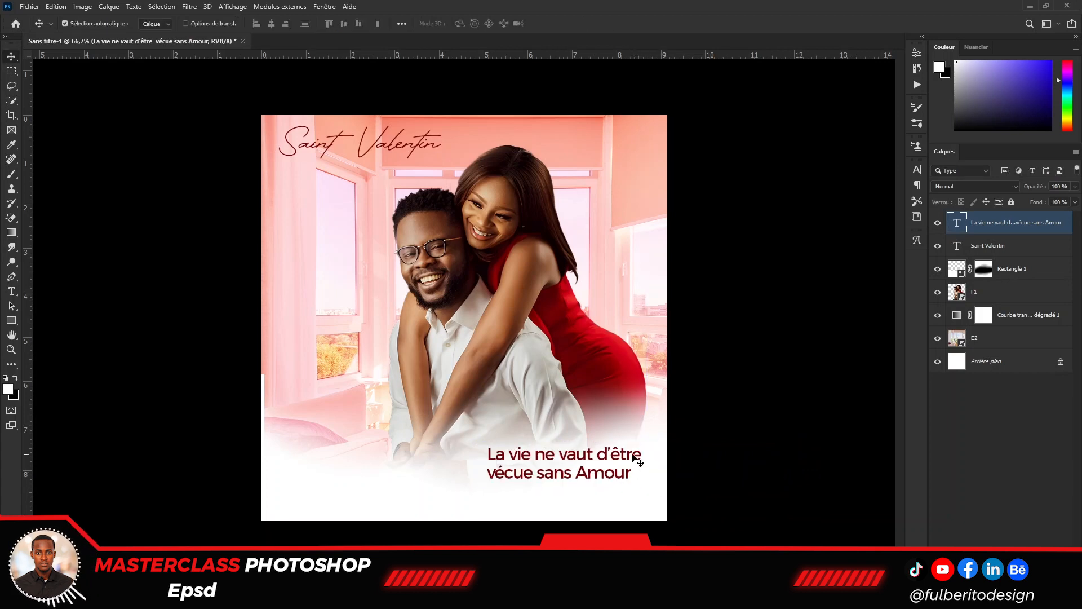
- Centre-align the quote's two lines and move the text back to the canvas's lower right, below the red dress
key("t")
left_click(414, 24)
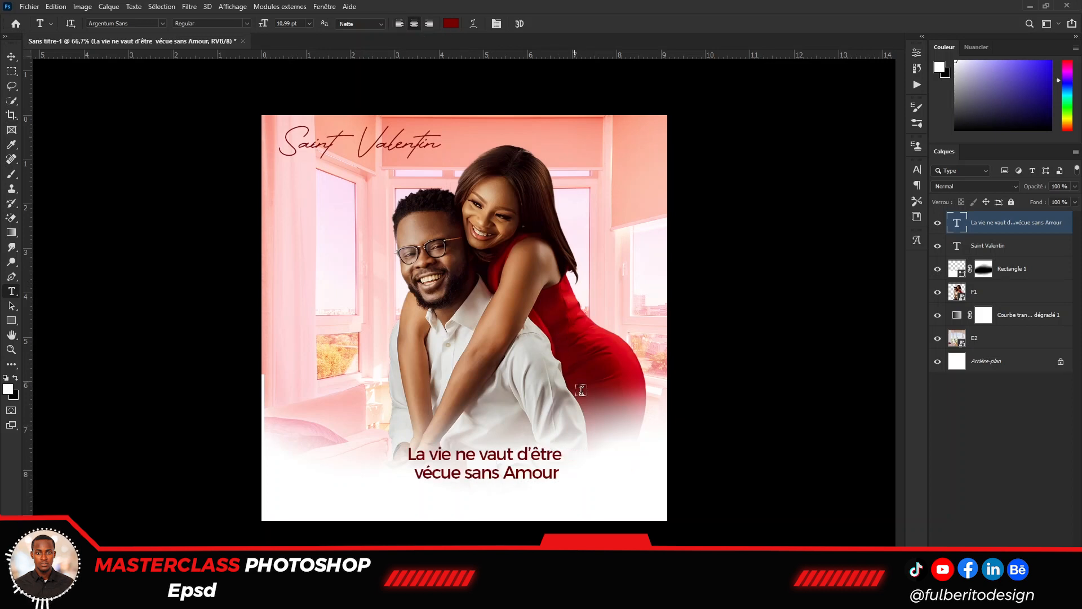
key("v")
left_click_drag(512, 462, 601, 458)
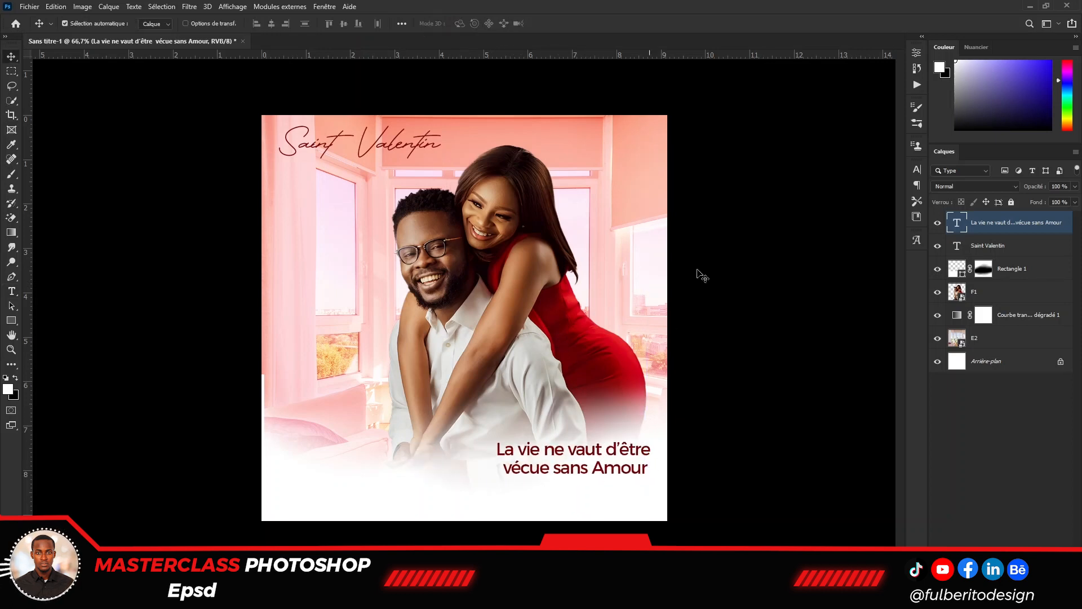
- Set the quote's font style to Light
left_click(916, 169)
left_click(896, 185)
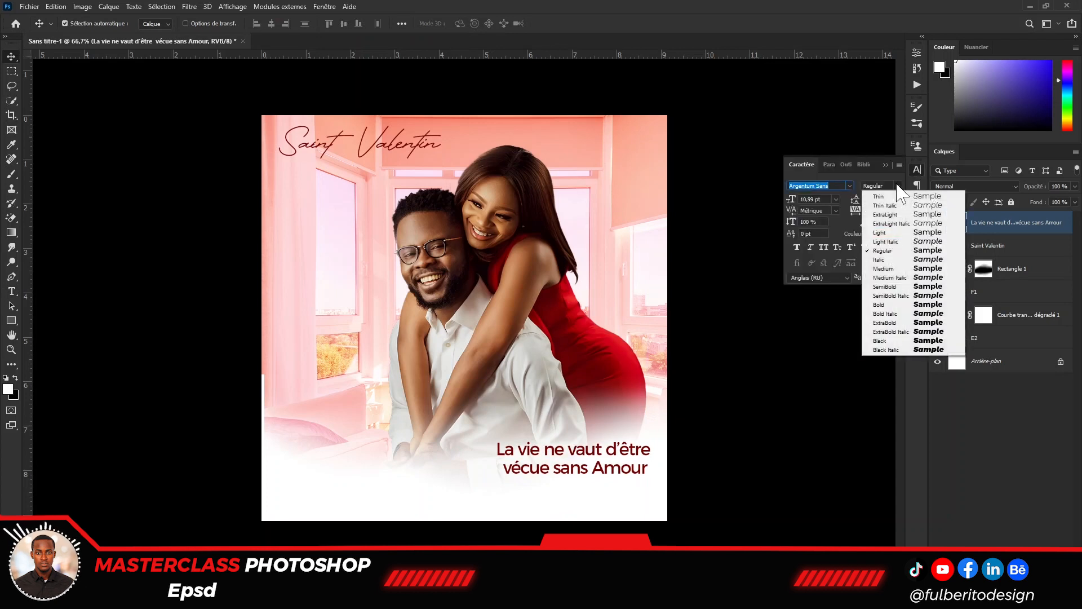
left_click(914, 233)
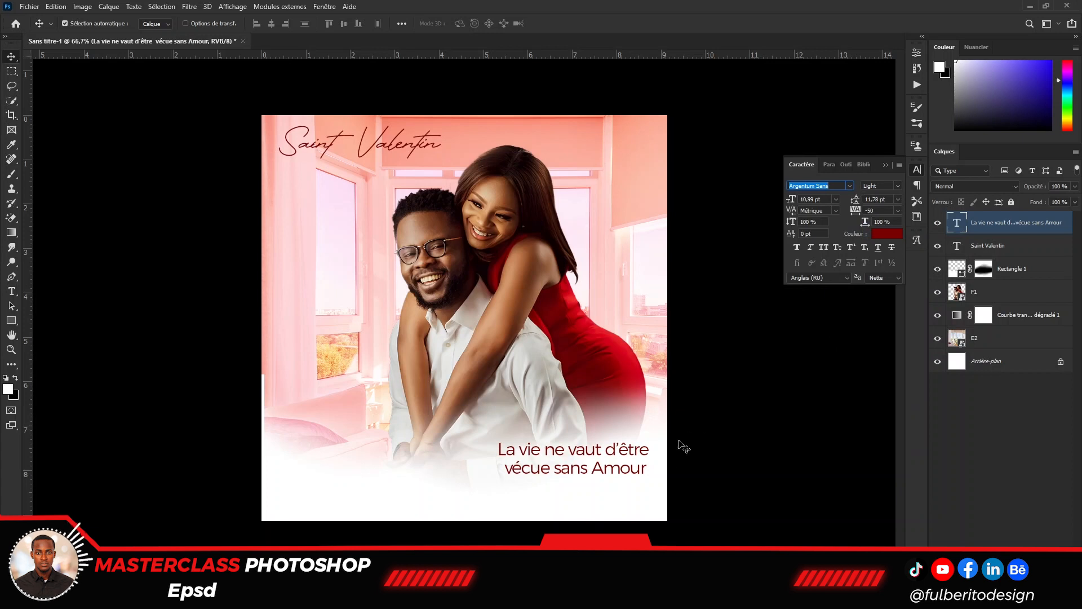
mouse_move(635, 454)
left_mouse_down()
mouse_move(625, 465)
mouse_move(634, 453)
left_mouse_up()
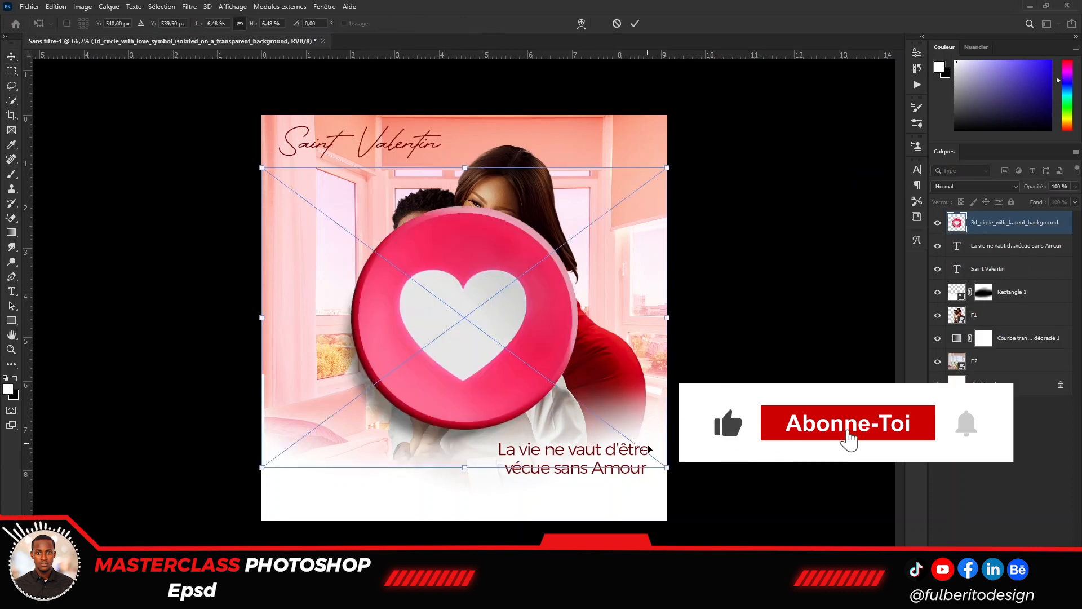
- Scale the heart badge image to about 1.05%, rotate it about 10.4° and place it just above the quote
mouse_move(612, 427)
left_mouse_down()
mouse_move(504, 347)
mouse_move(619, 417)
mouse_move(625, 459)
mouse_move(612, 435)
mouse_move(625, 443)
left_mouse_up()
key("Return")
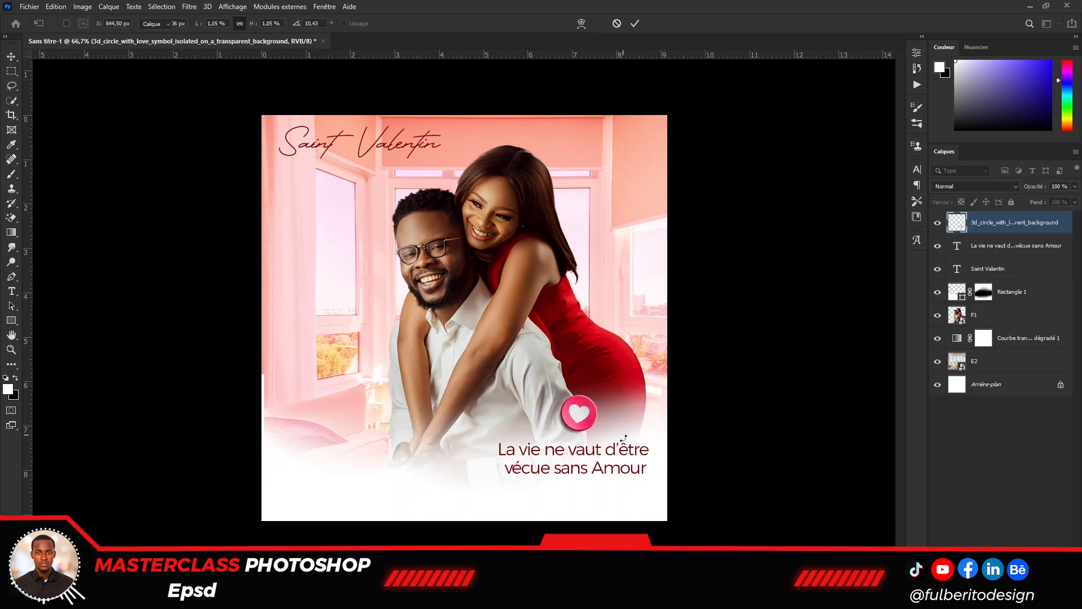
- Clip a Hue/Saturation adjustment to the heart badge with hue +15, saturation +34 and lightness -5, and compare the badge with and without it
left_click(1006, 580)
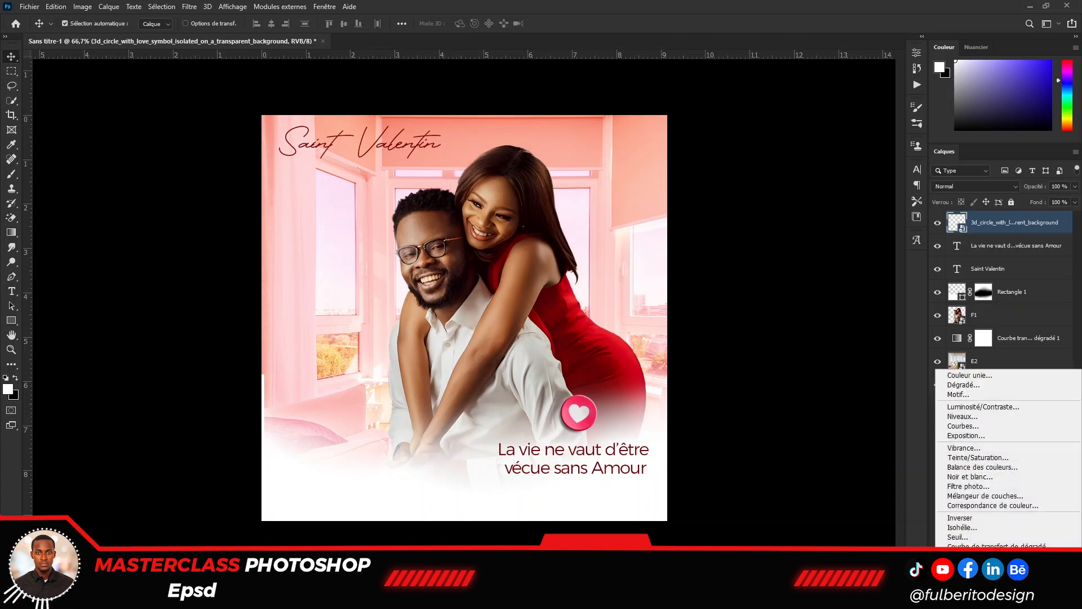
left_click(958, 457)
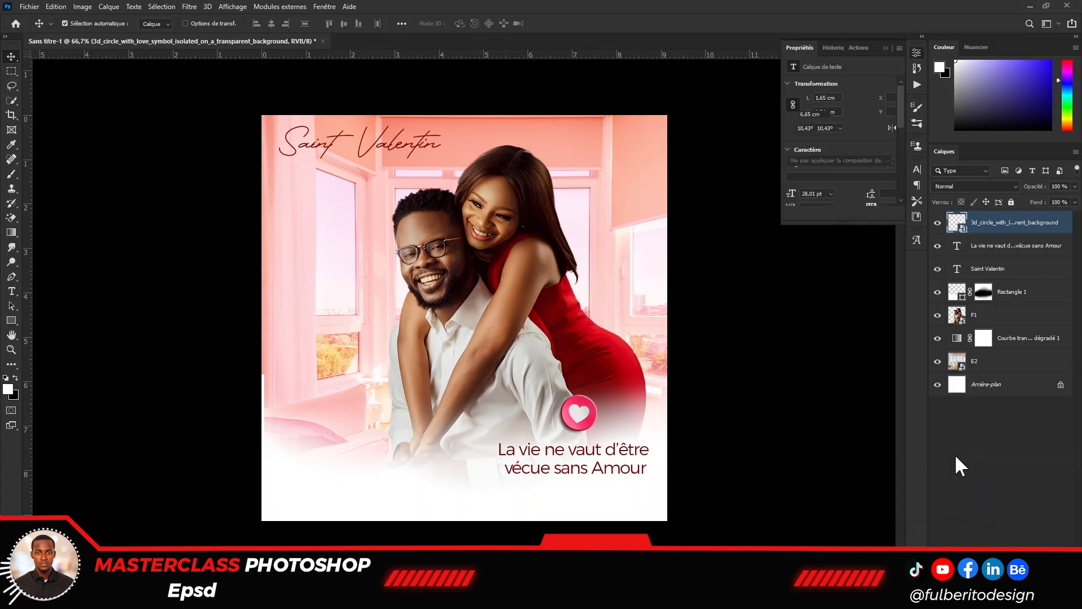
left_click(820, 214)
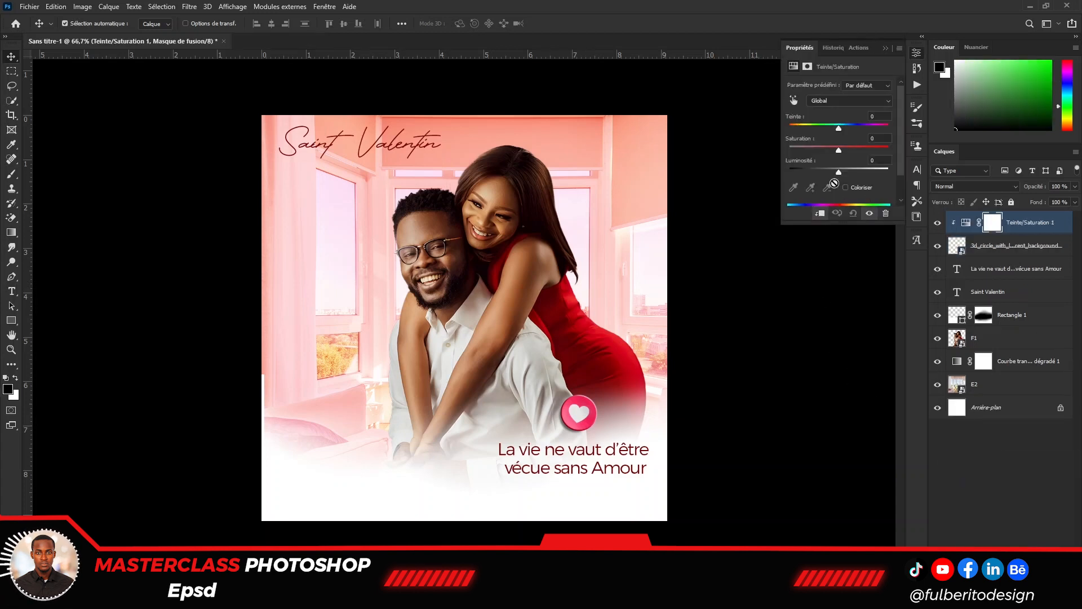
left_click(841, 127)
left_click_drag(844, 127, 846, 126)
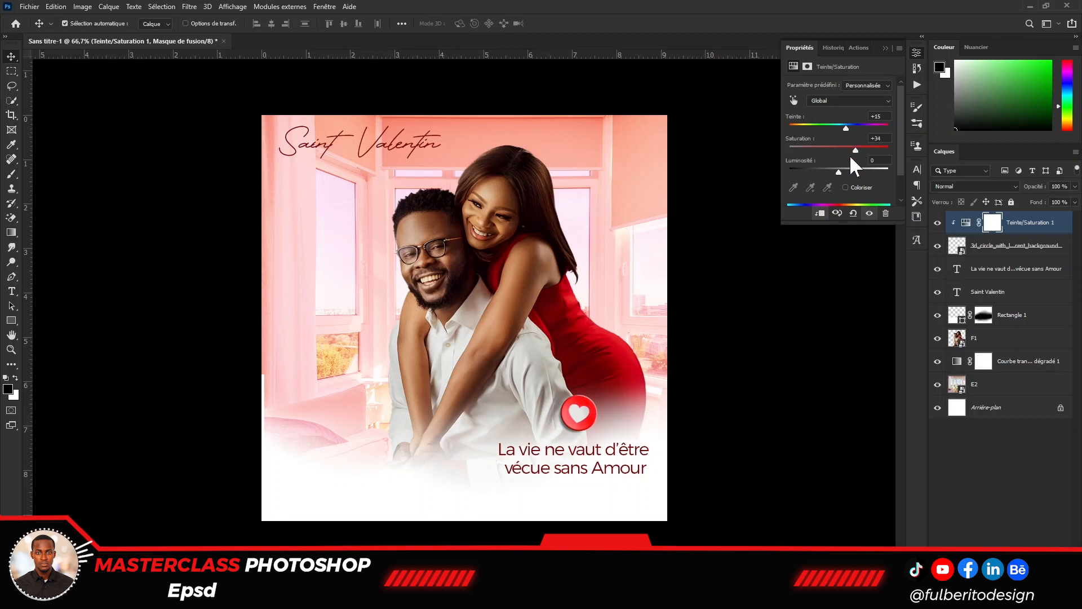
left_click_drag(838, 171, 836, 171)
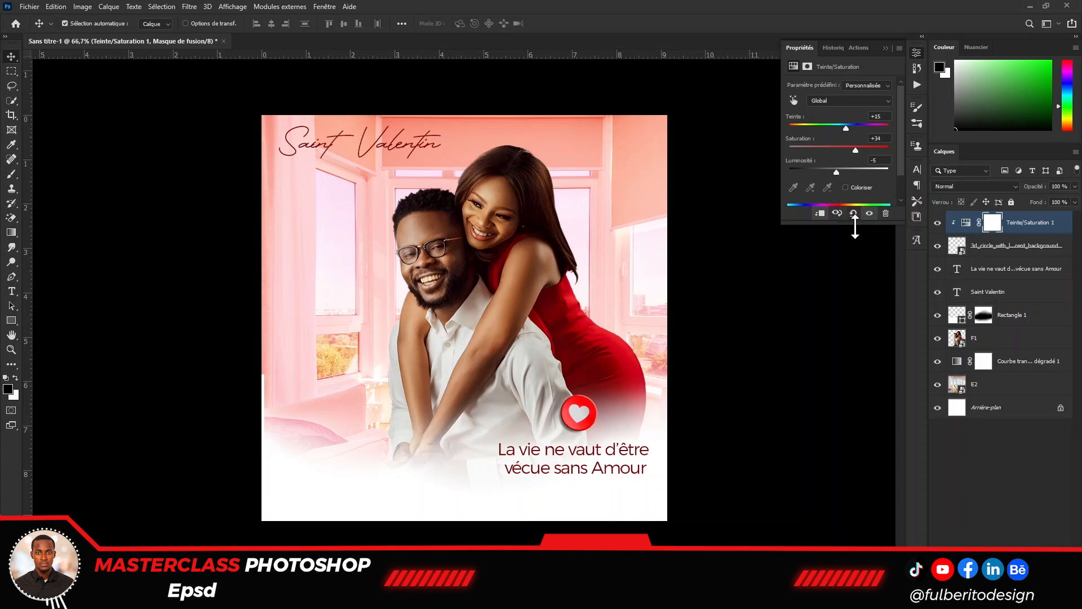
left_click(937, 225)
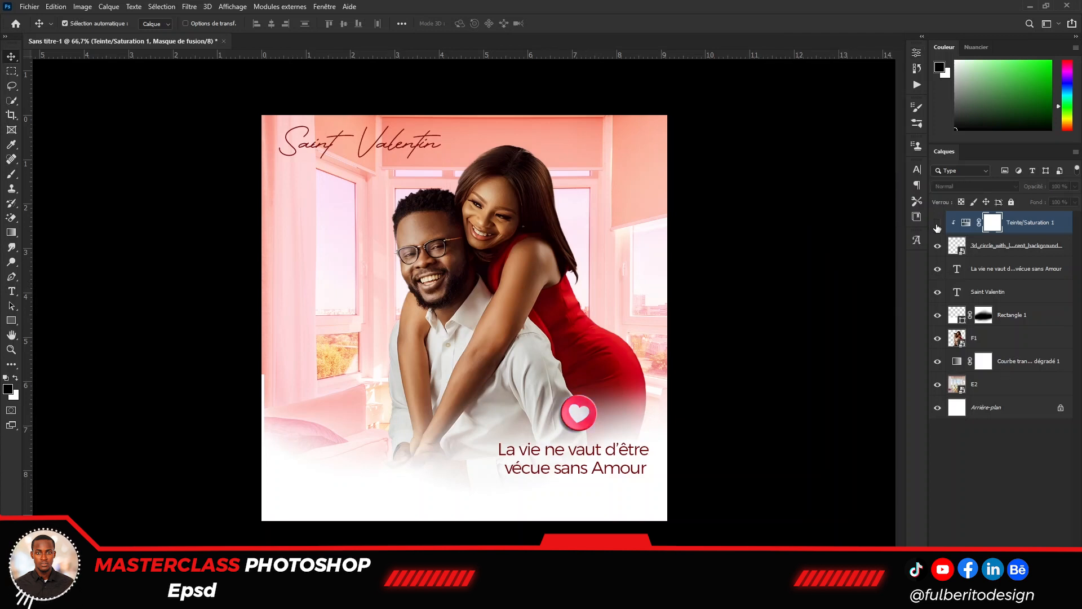
left_click(937, 225)
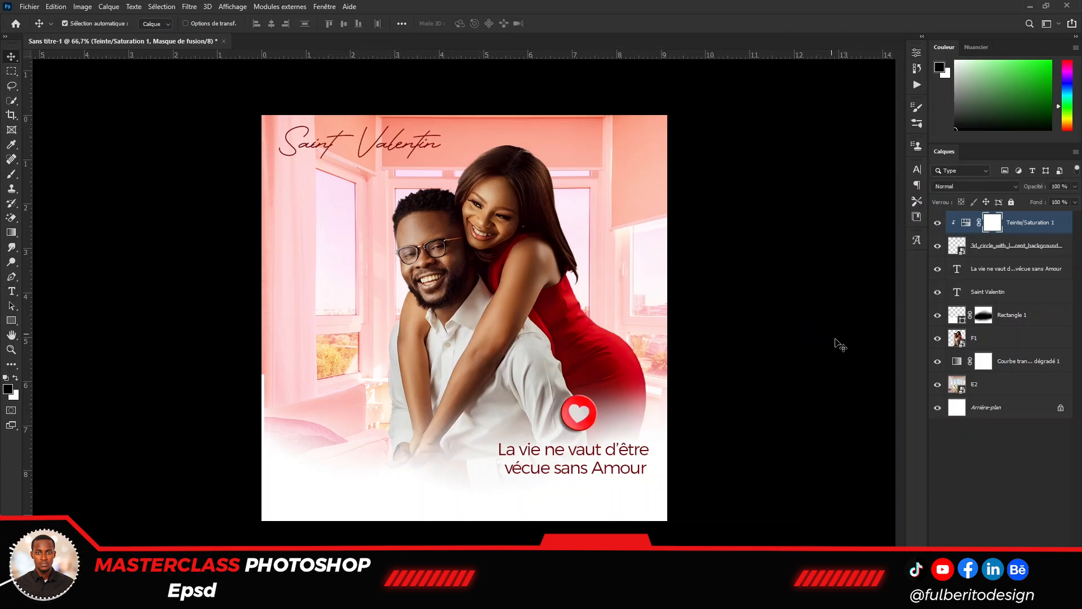
- Convert the heart badge and its clipped Hue/Saturation adjustment into a single smart object
left_click(582, 426)
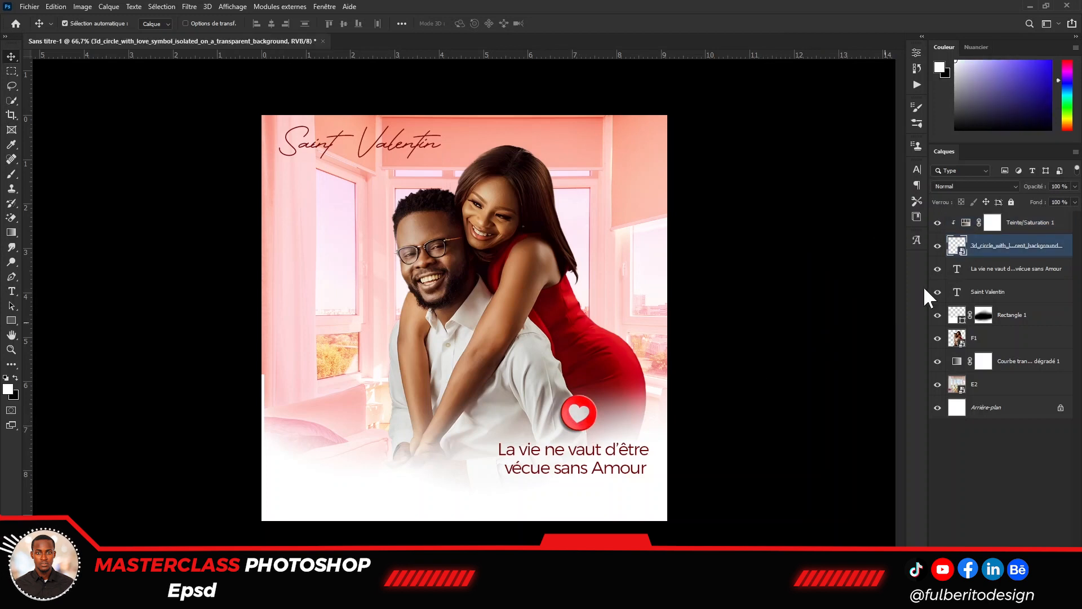
left_click(1022, 228, "shift")
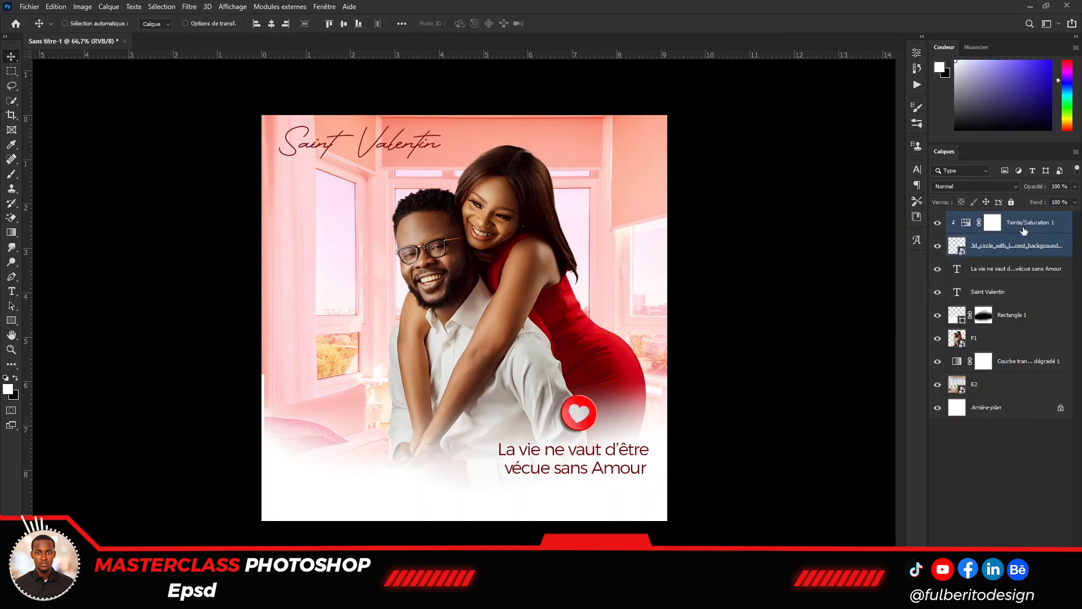
right_click(1036, 231)
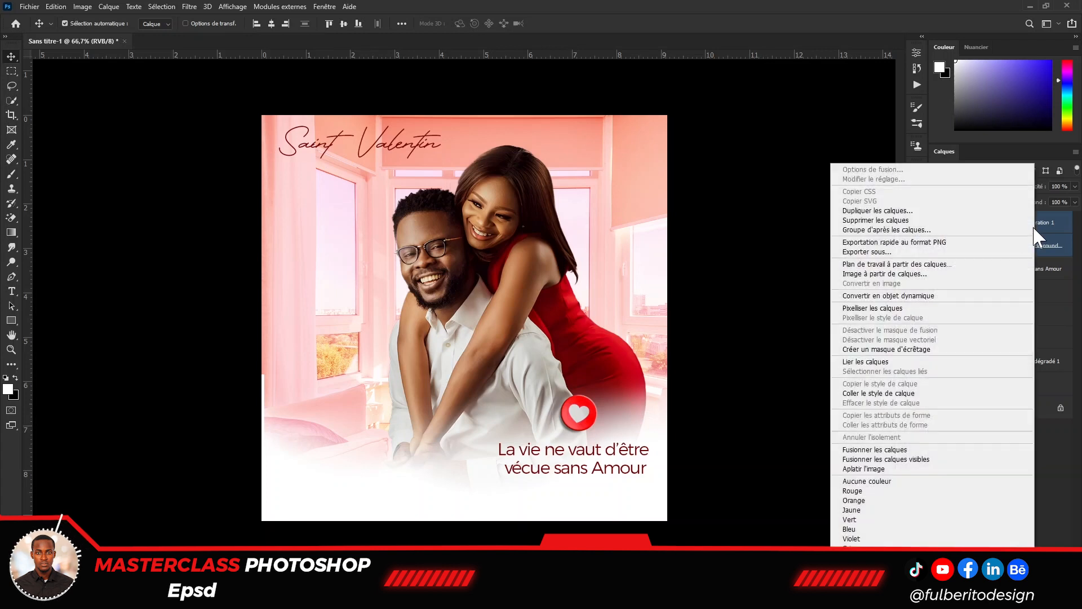
left_click(920, 295)
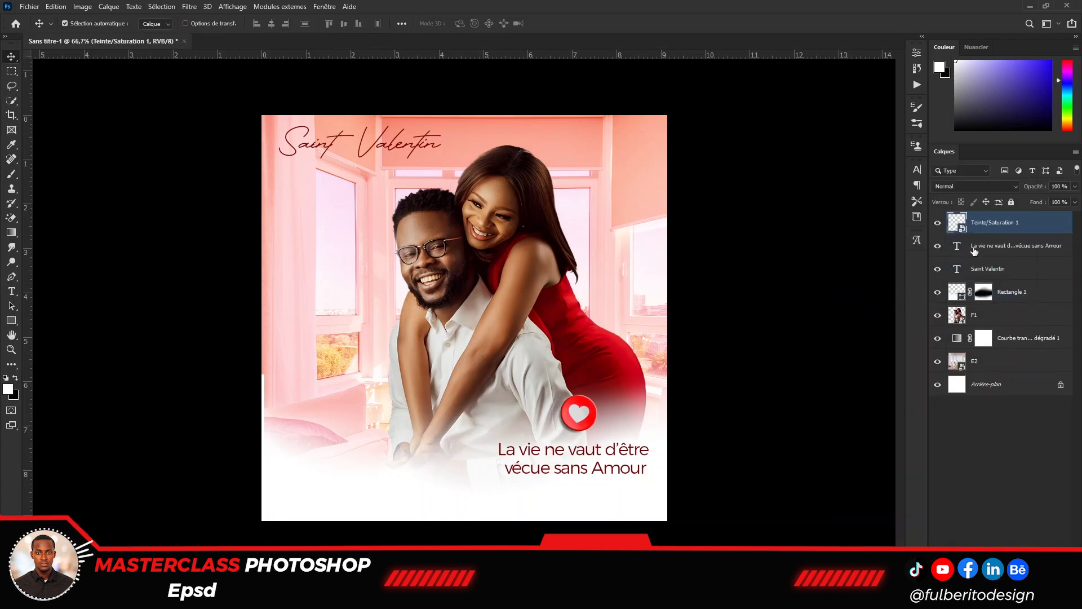
- Duplicate the heart badge, enlarge the copy to 479.21% and position it partly outside the canvas's upper-left corner
key("ctrl")
key("ctrl+j")
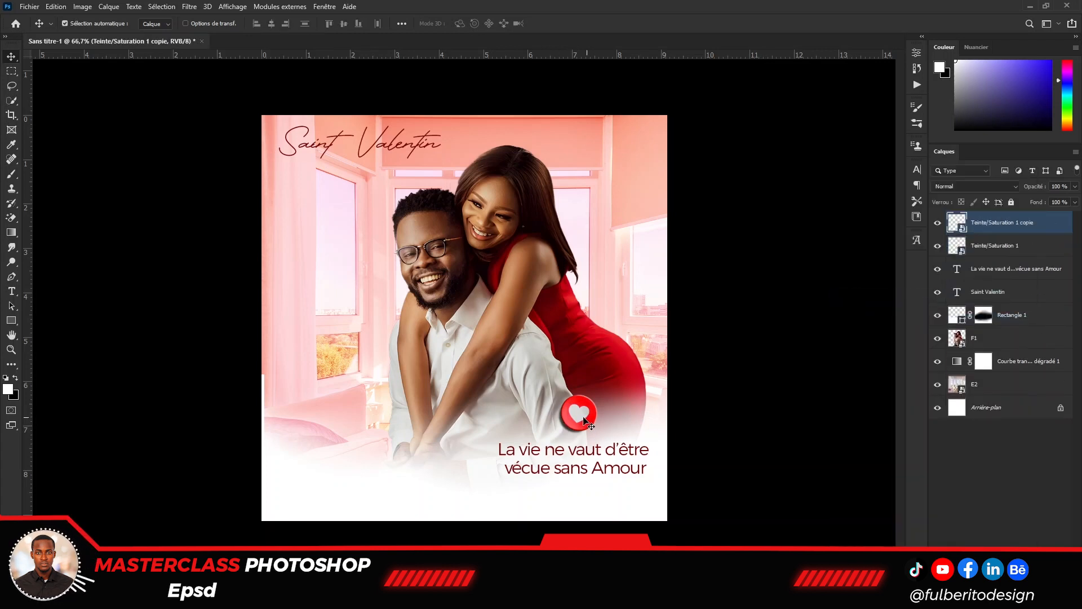
left_click_drag(592, 424, 478, 383)
key("ctrl+t")
left_click_drag(405, 300, 252, 111)
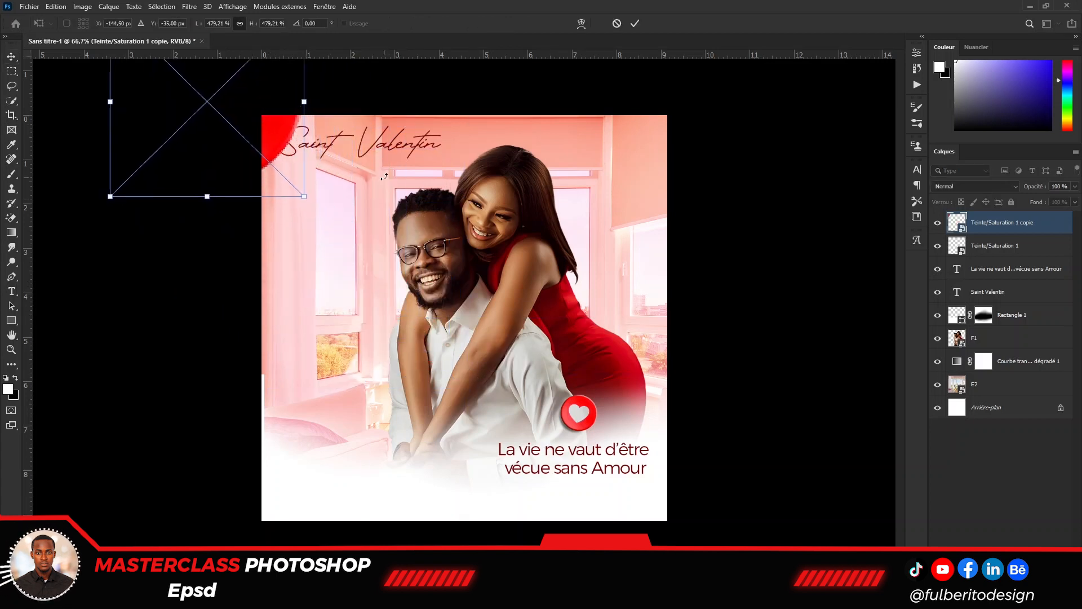
key("Return")
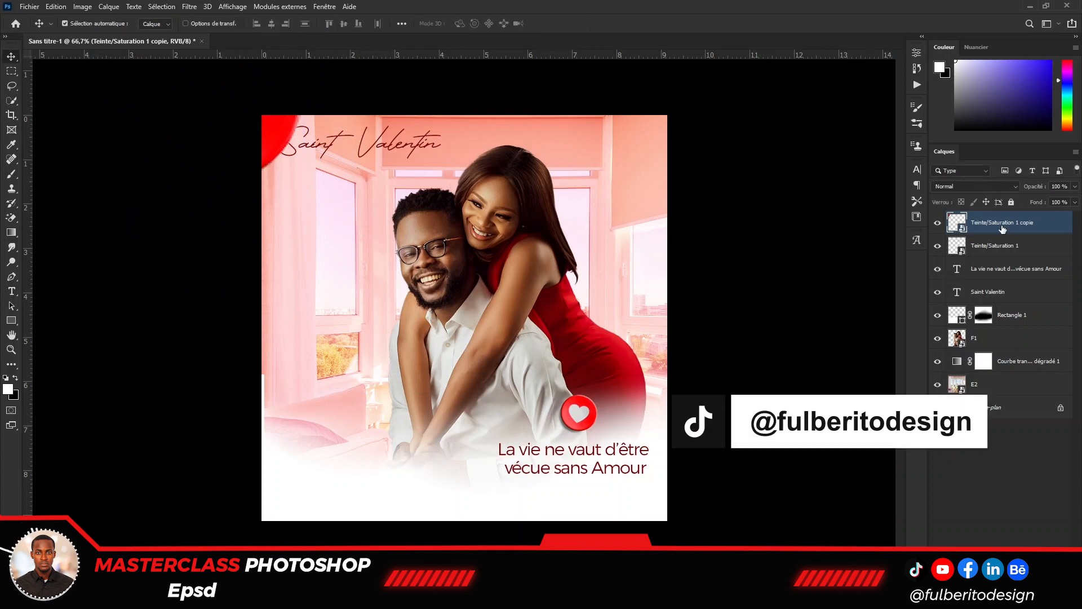
- Place the enlarged badge layer beneath the "Saint Valentin" title and apply a Motion Blur with angle 0° and distance 64 pixels
left_click_drag(1002, 225, 998, 295)
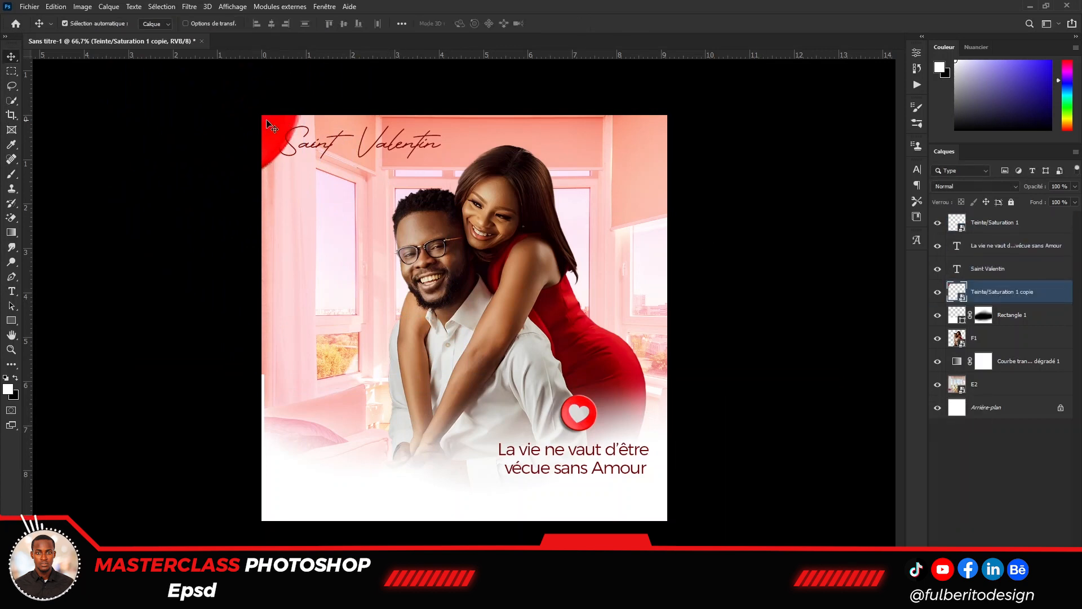
left_click(189, 7)
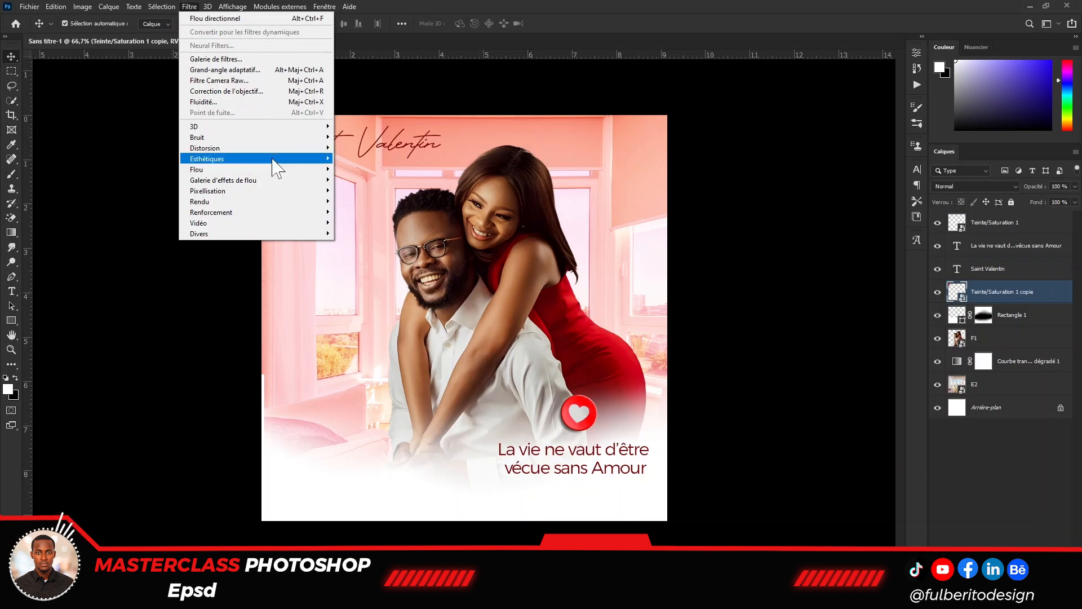
mouse_move(285, 170)
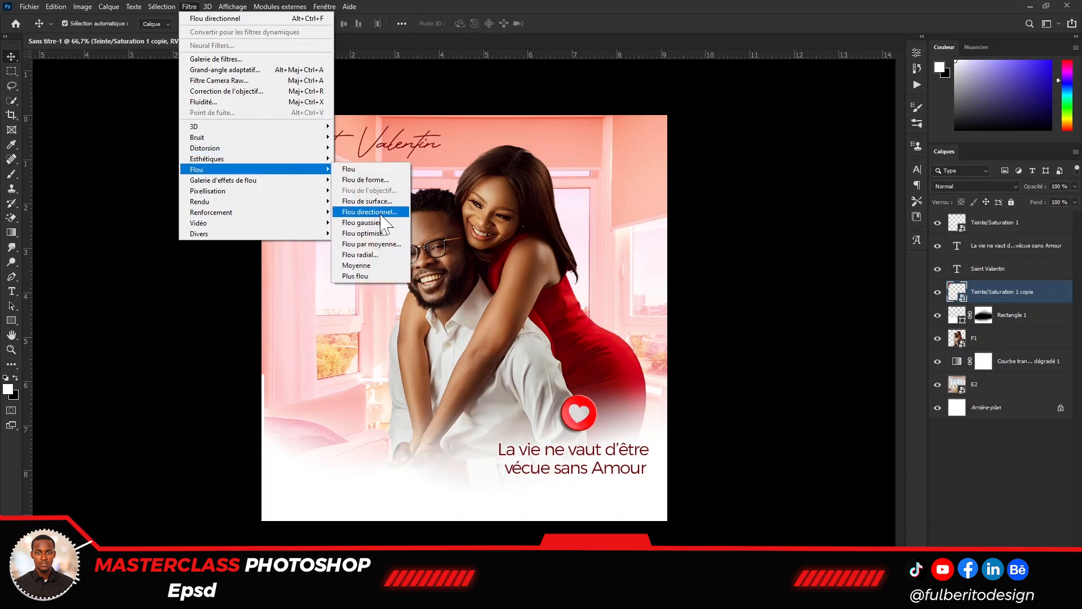
left_click(369, 212)
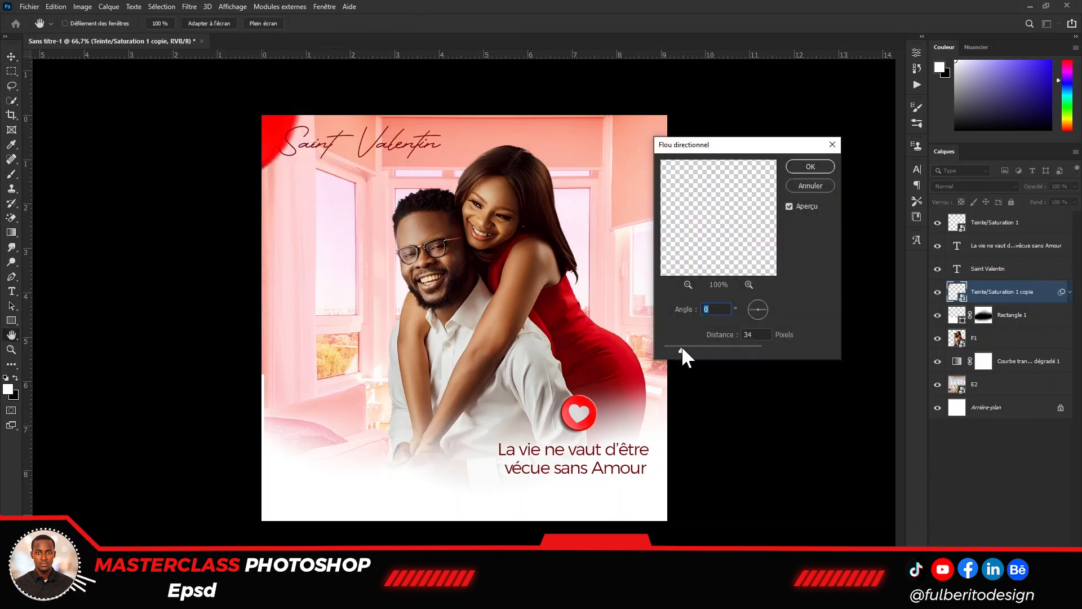
mouse_move(682, 346)
left_mouse_down()
mouse_move(709, 349)
mouse_move(692, 349)
left_mouse_up()
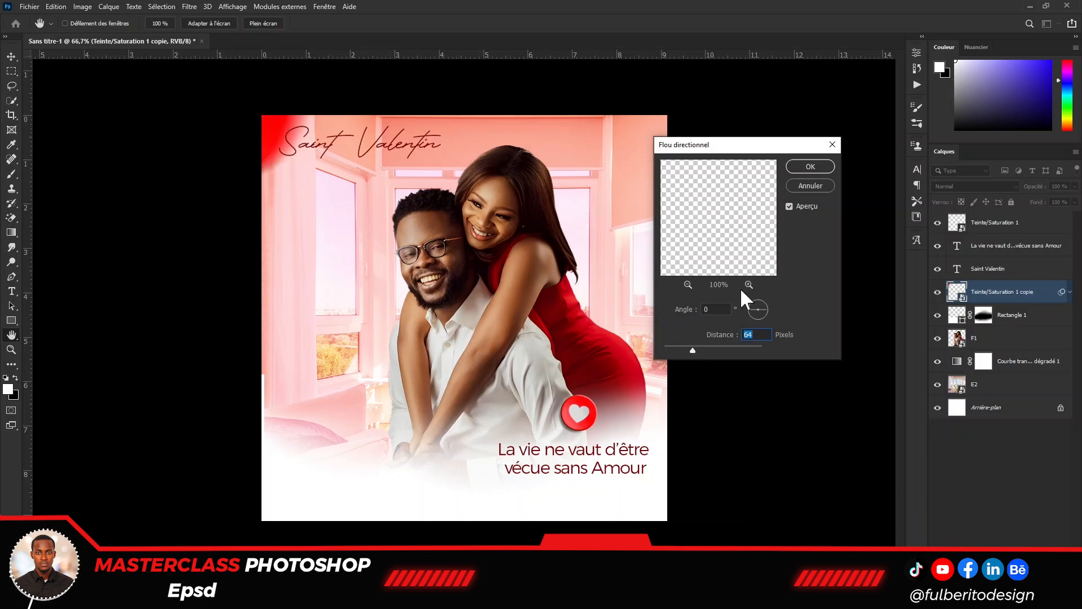
left_click(812, 168)
- Move the "Saint Valentin" title slightly to the right, clear of the blurred red corner badge
key("v")
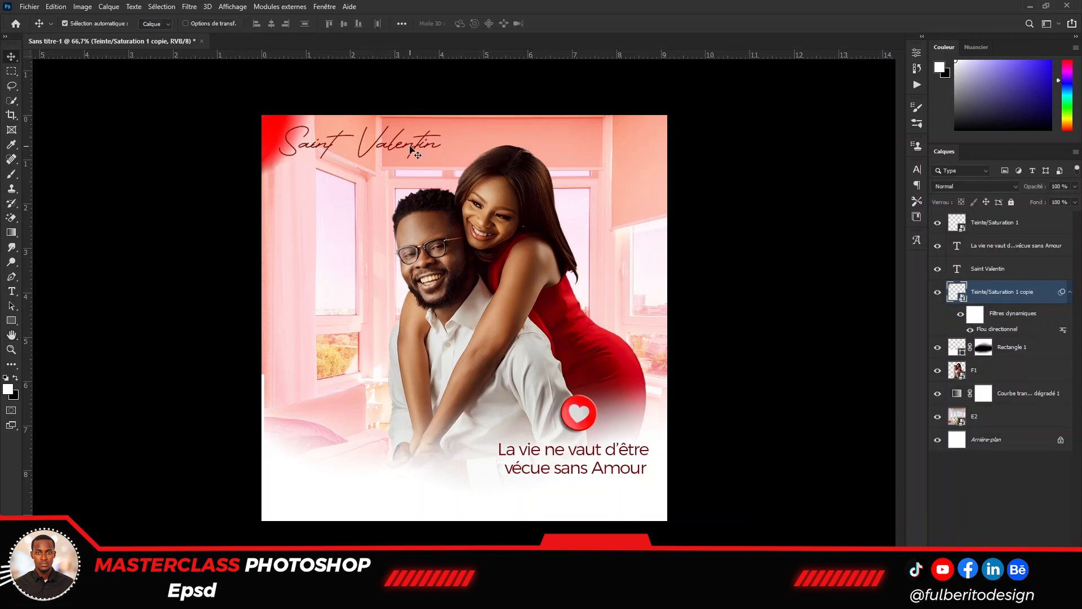
left_click_drag(416, 149, 432, 148)
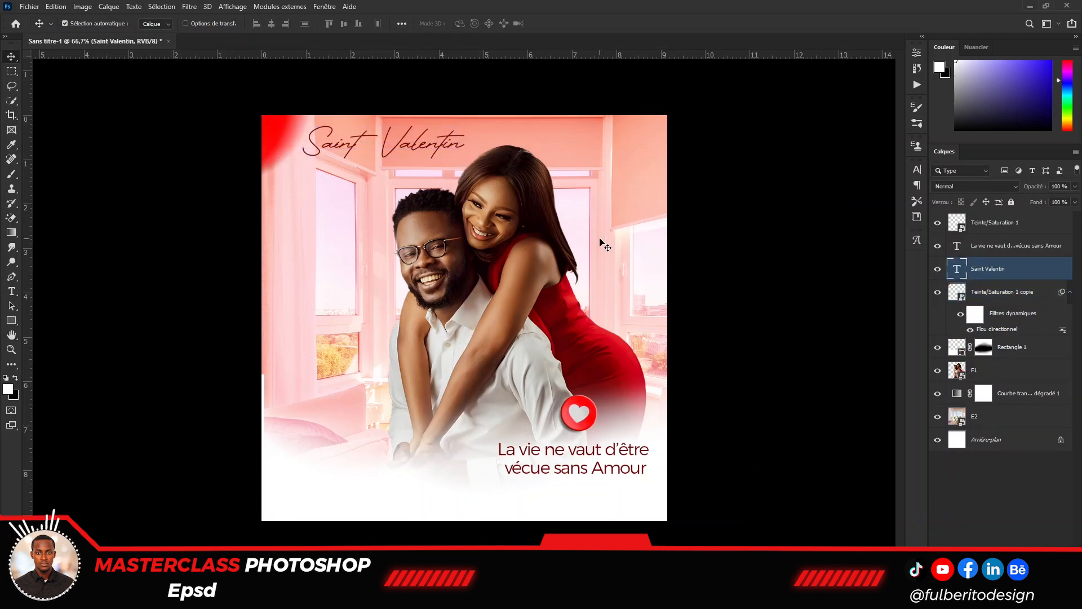
- Try faux bold on the "Saint Valentin" title
left_click(917, 171)
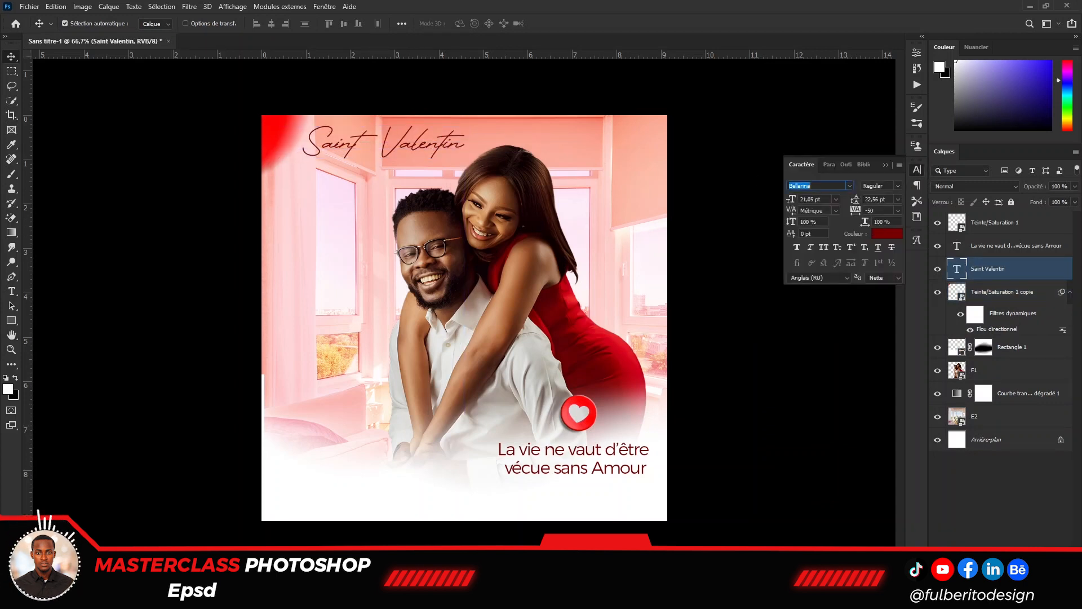
left_click(797, 247)
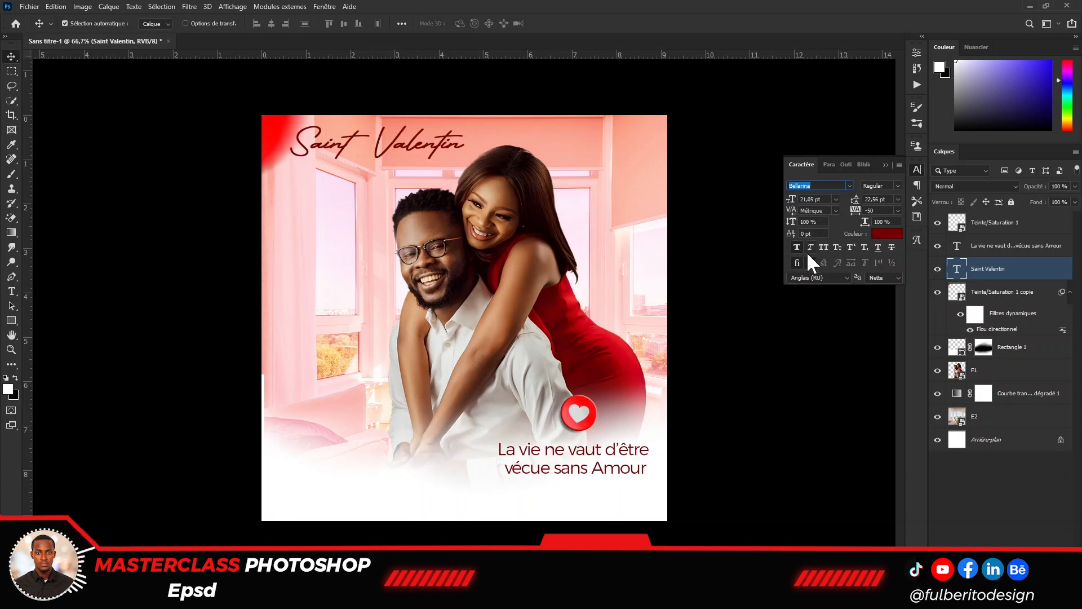
left_click(796, 246)
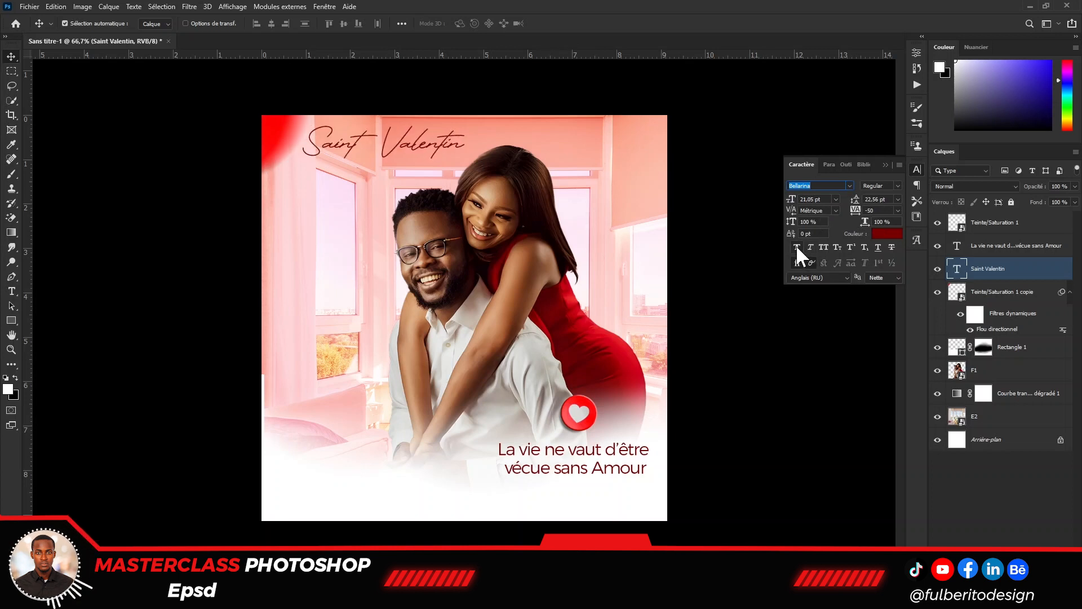
left_click(886, 165)
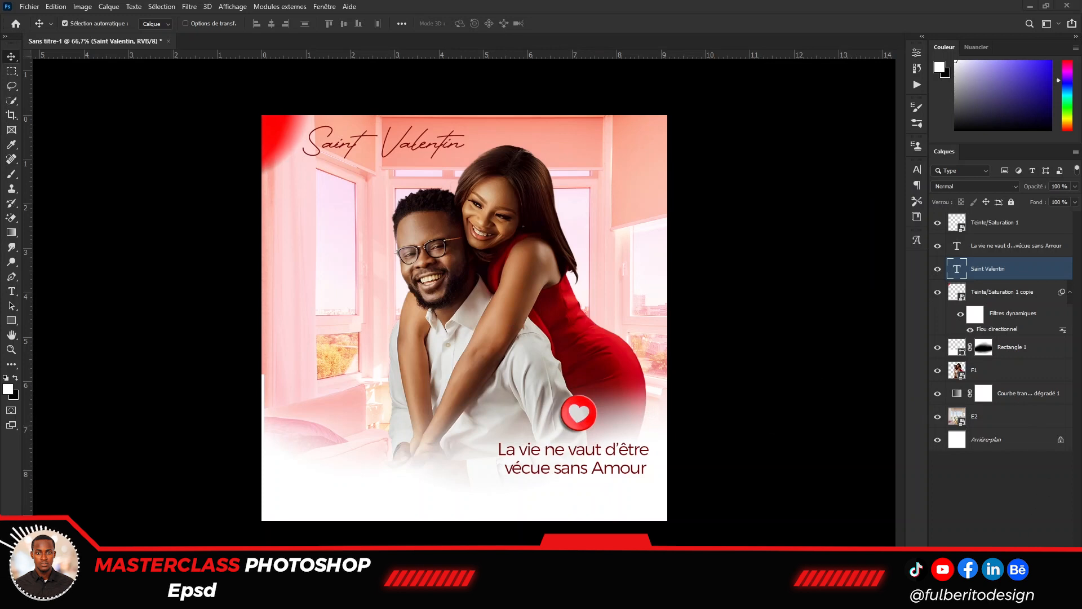
- Place the glossy red heart ball image, scale it down and position it over the window left of the man
left_click_drag(665, 285, 526, 340)
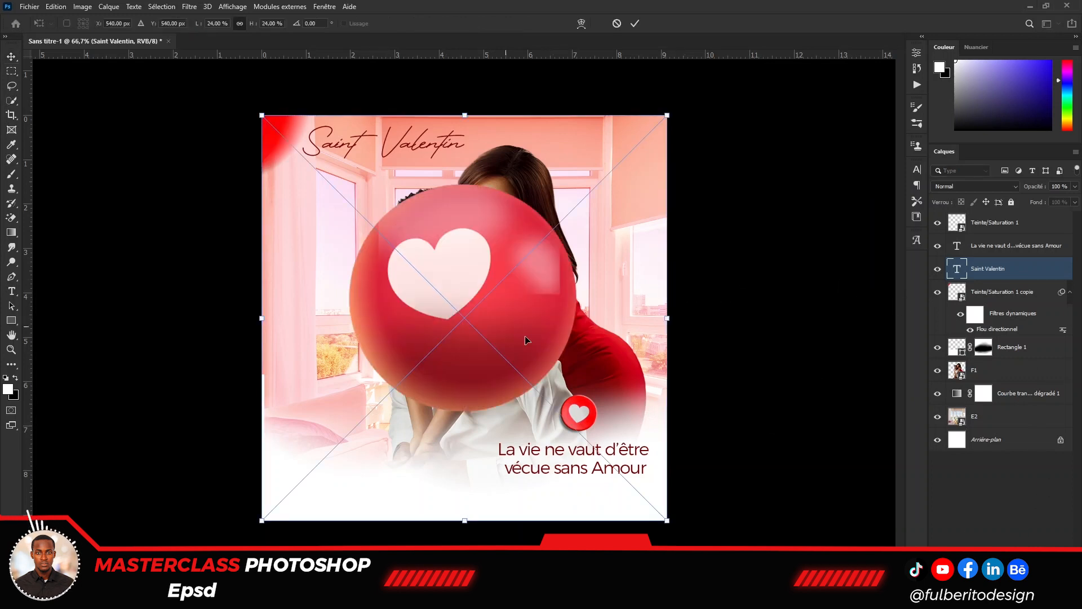
left_click_drag(667, 520, 519, 373)
left_click_drag(490, 323, 381, 311)
left_click_drag(407, 357, 393, 345)
key("Return")
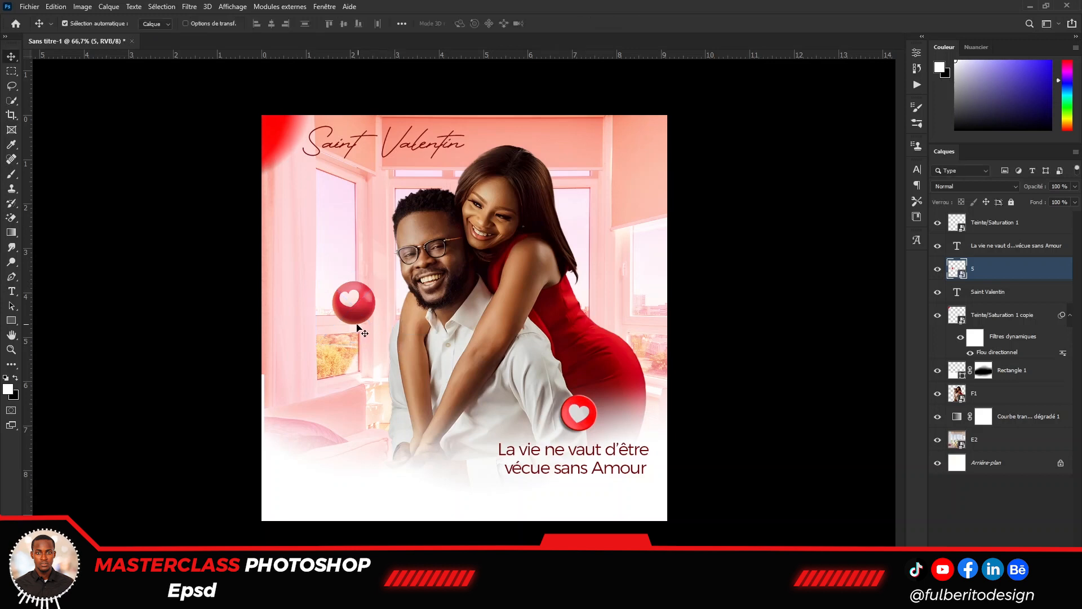
- Duplicate the heart ball to the right of the woman's hair and scale the copy down to a much smaller size
left_click_drag(354, 309, 608, 239)
key("ctrl+t")
key("Return")
- Apply a Motion Blur with angle 0° and distance 19 pixels to the larger heart ball beside the man
key("alt+bracketleft")
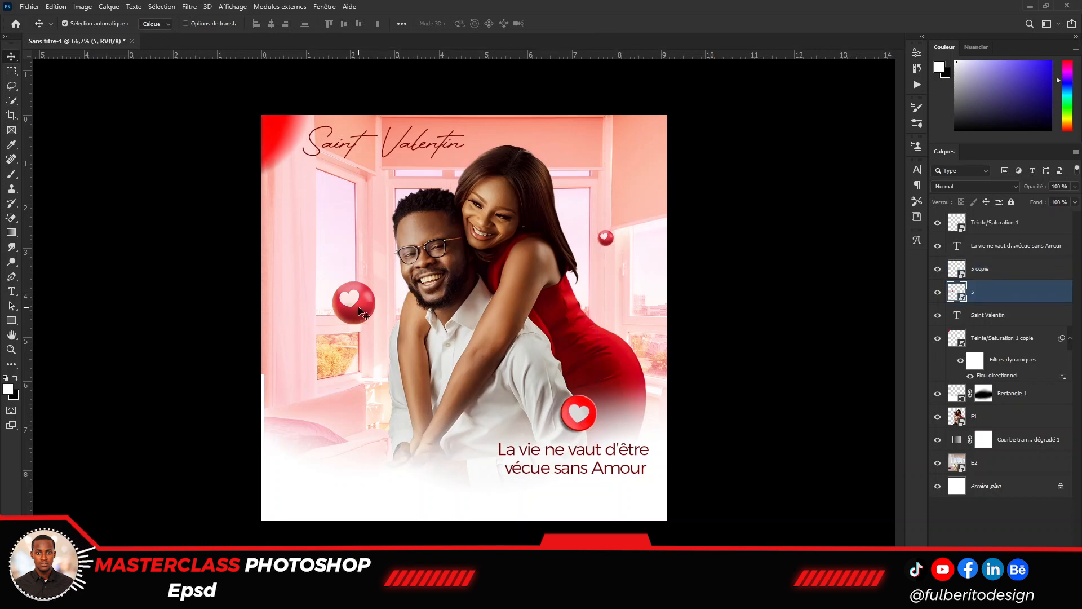
left_click(192, 7)
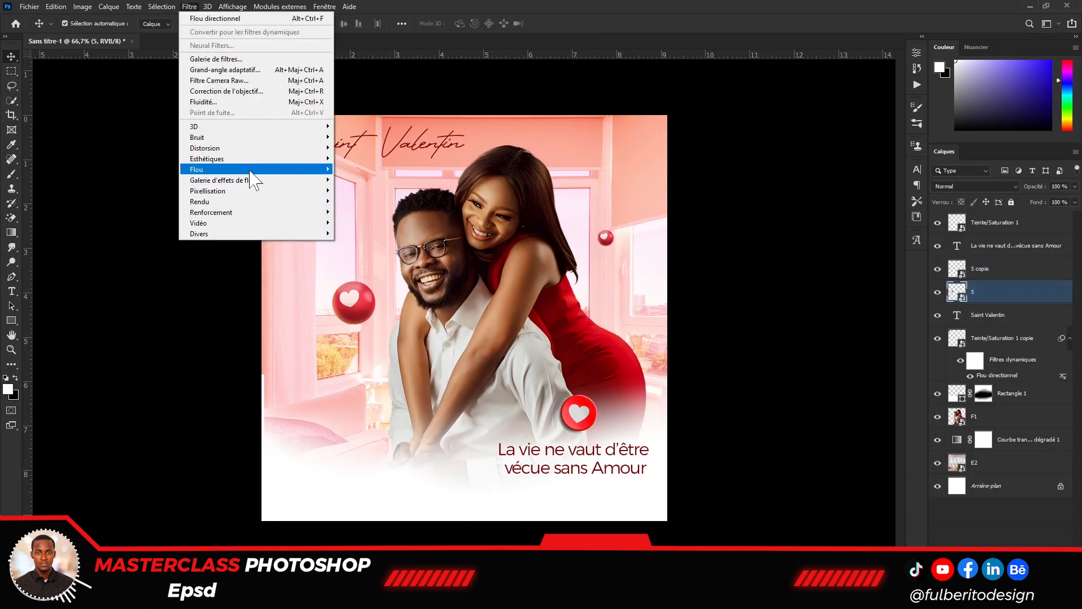
mouse_move(305, 170)
left_click(363, 215)
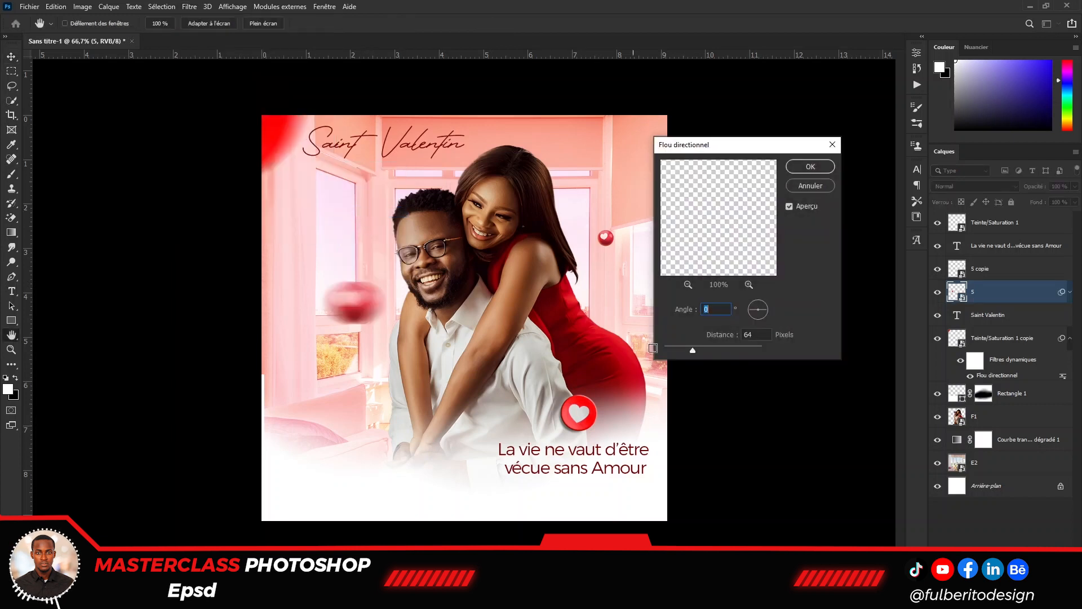
left_click_drag(685, 348, 673, 349)
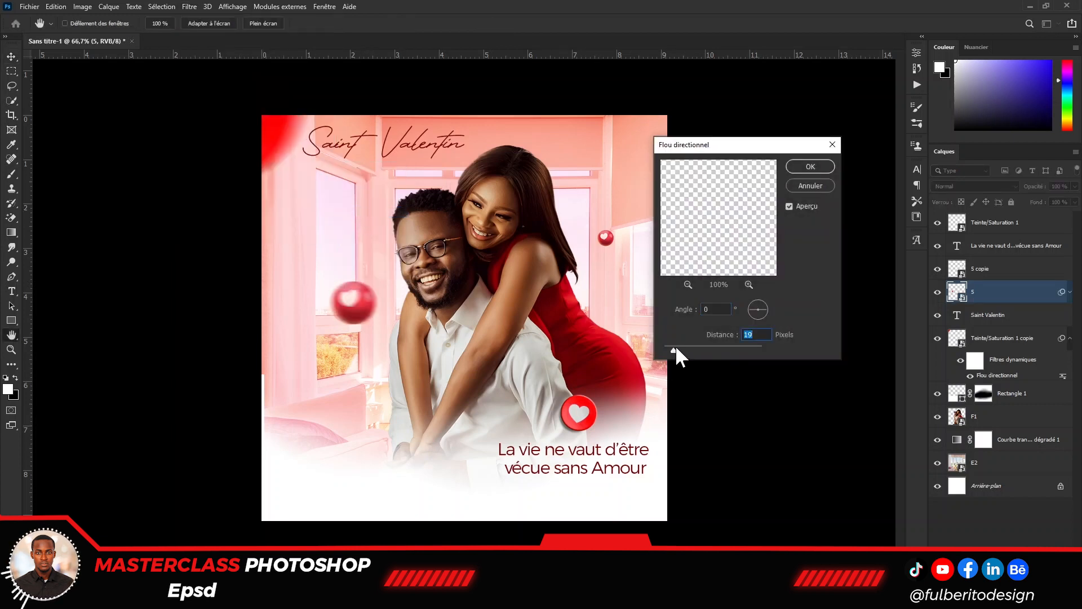
left_click(801, 167)
- Apply a Motion Blur with angle 0° and distance 9 pixels to the small heart ball beside the woman
left_click(476, 175)
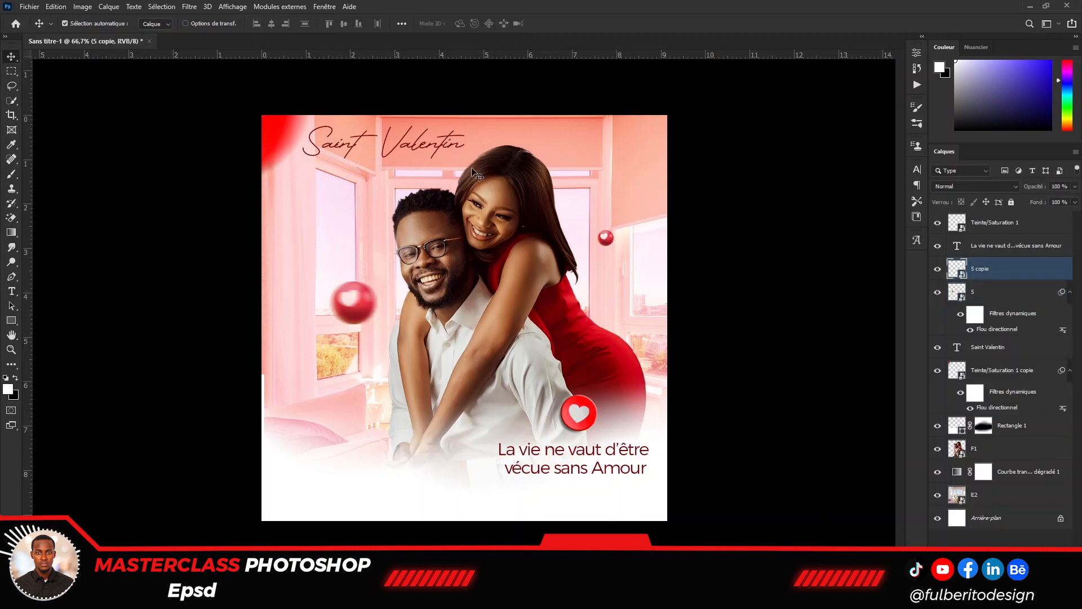
left_click(196, 7)
mouse_move(246, 170)
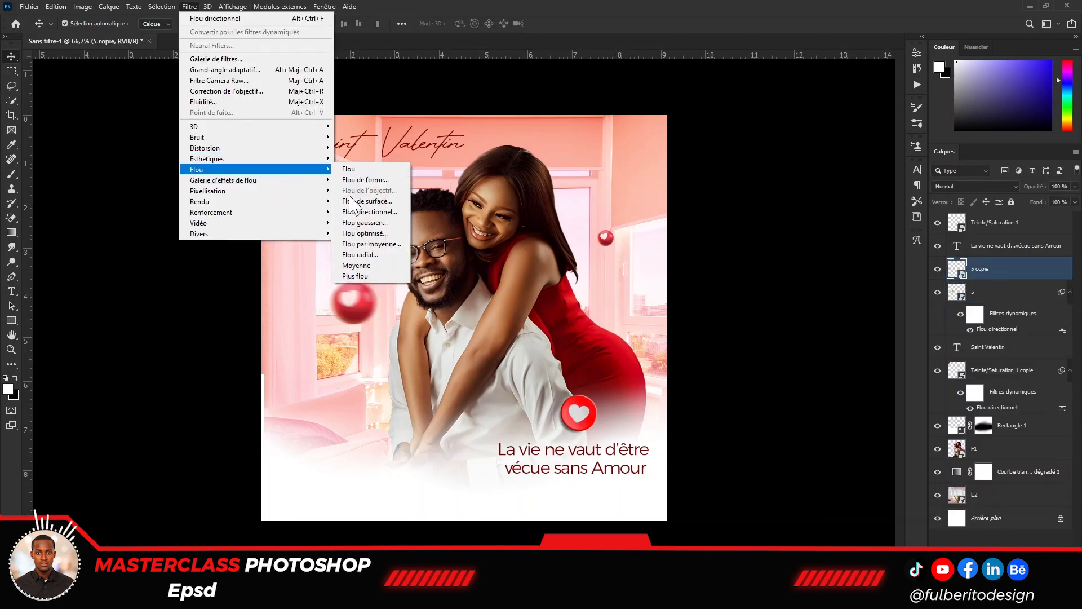
left_click(363, 210)
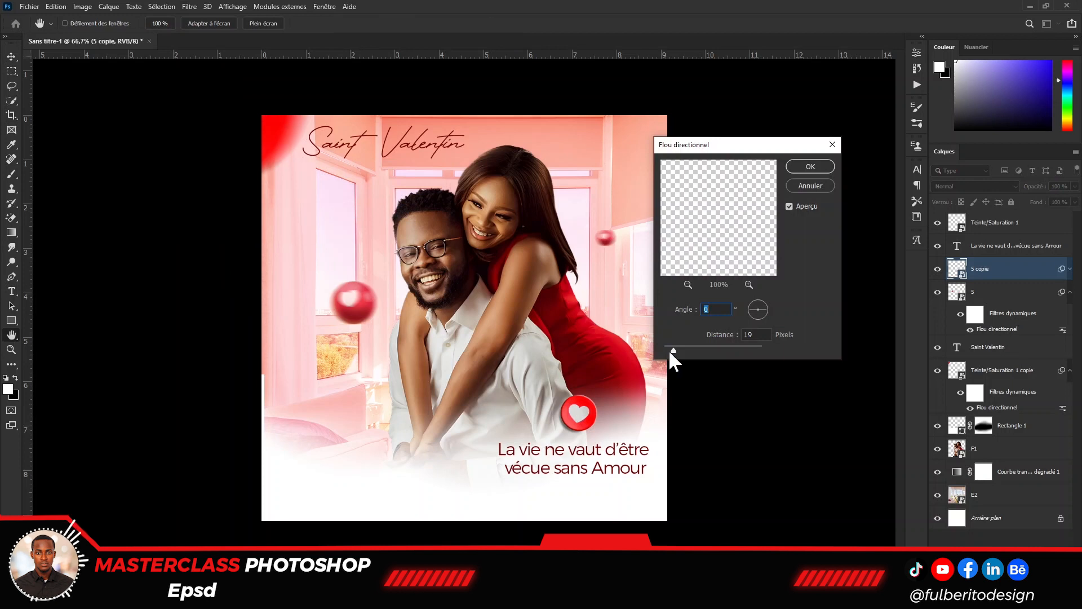
left_click_drag(669, 349, 668, 348)
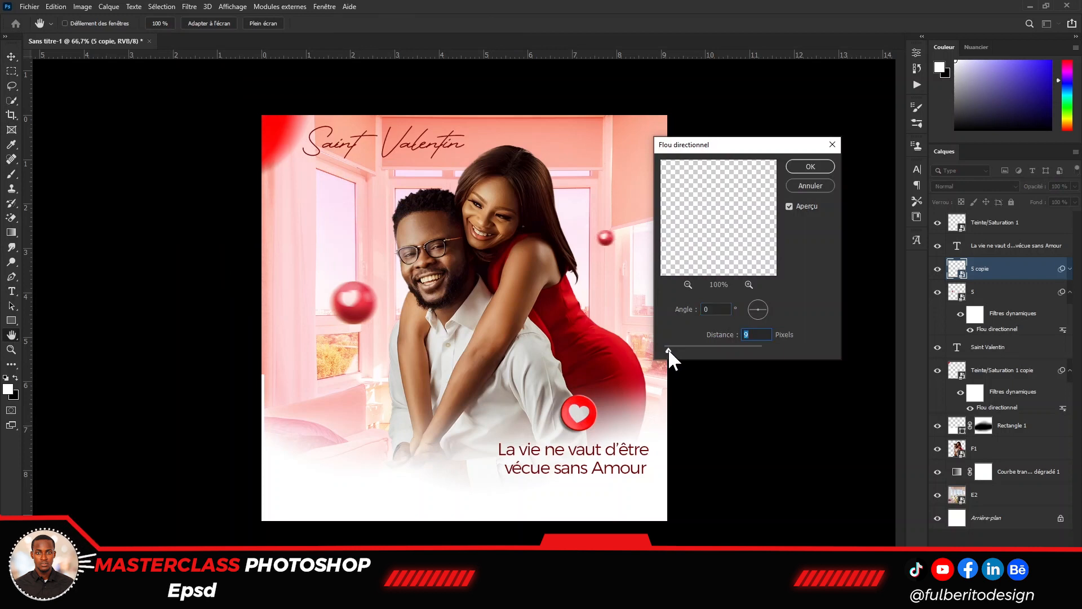
left_click(806, 167)
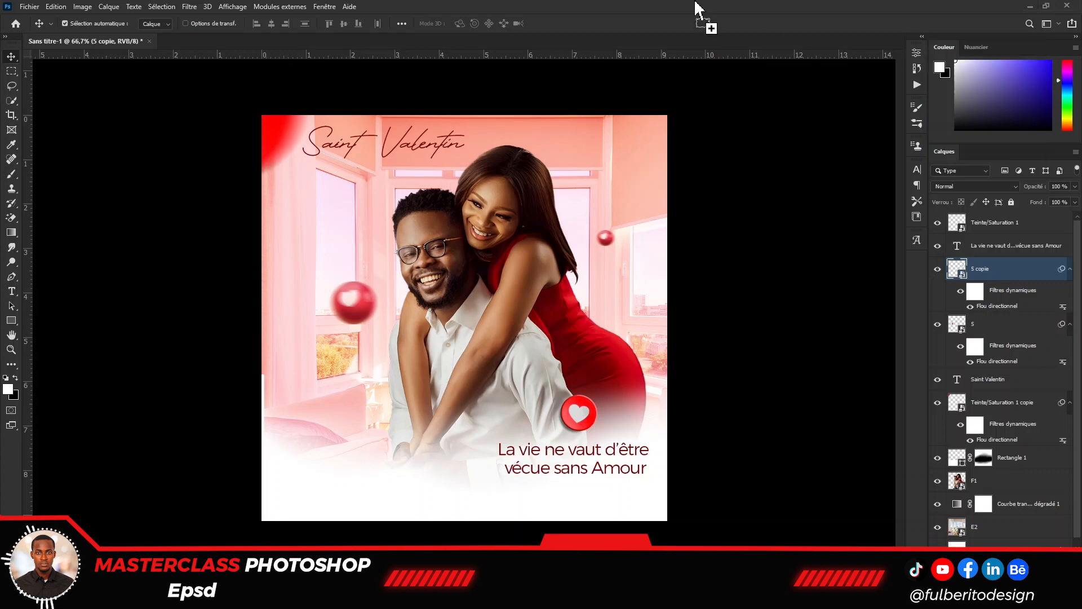
- Place the golden light image over the canvas's upper right, above the heart balls, with the Superposition (Screen) blend mode
key("ctrl+t")
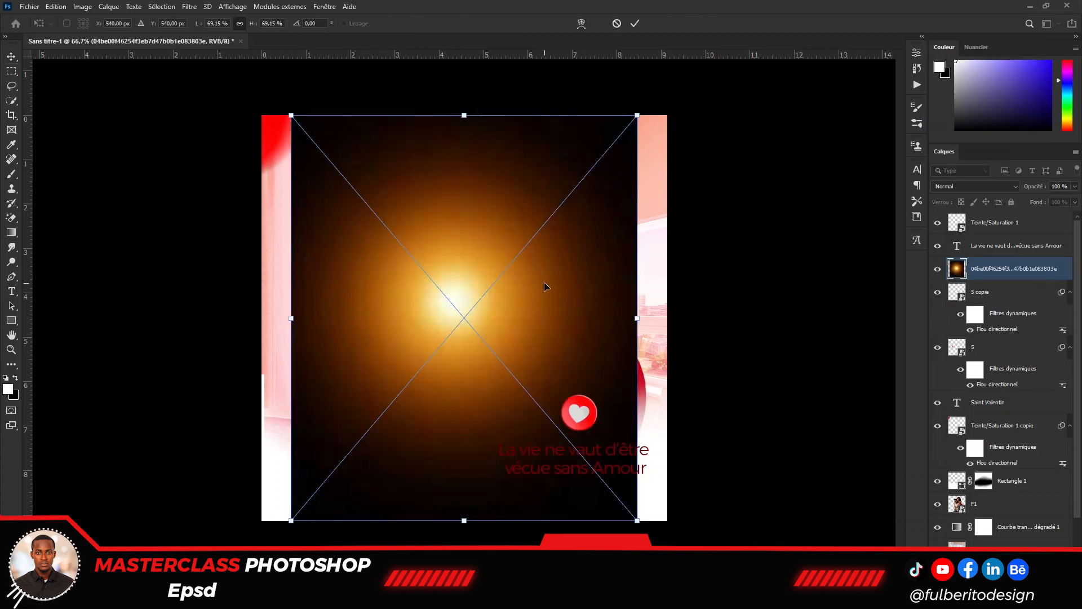
left_click_drag(538, 293, 670, 206)
key("Return")
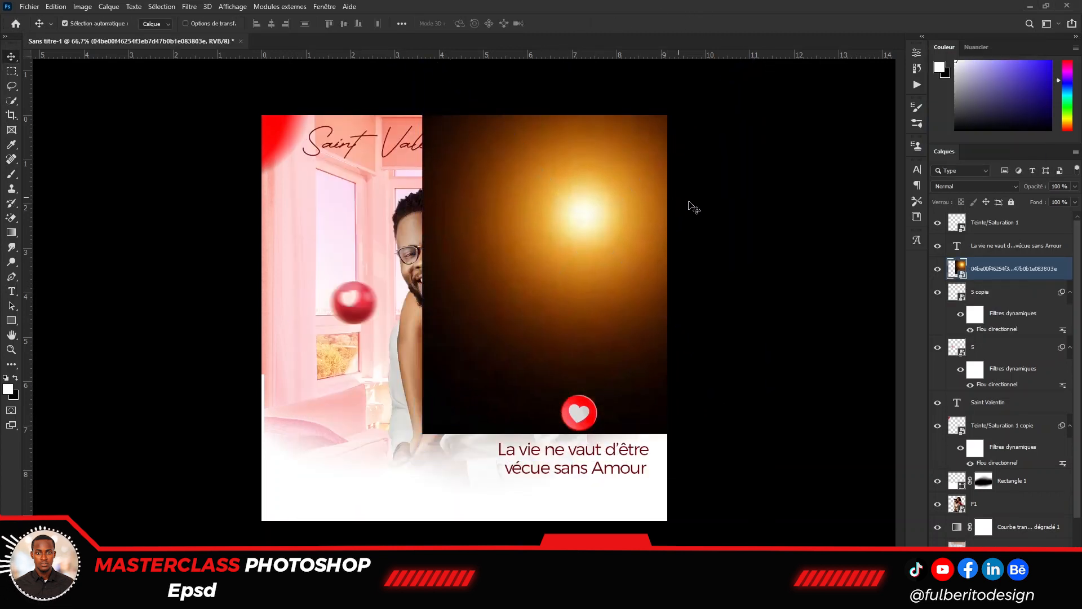
left_click(981, 187)
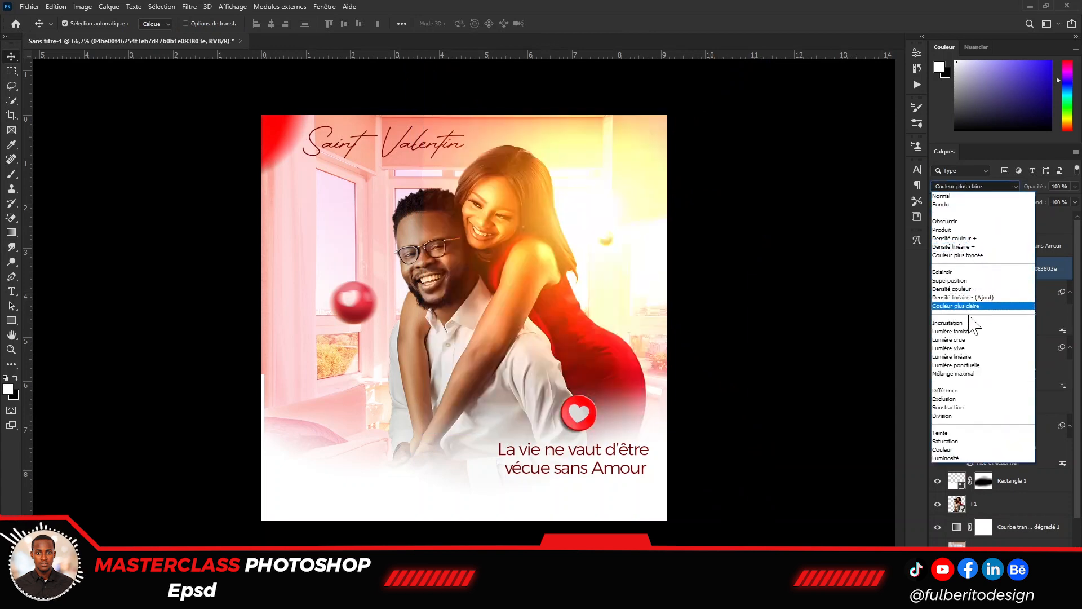
left_click(966, 281)
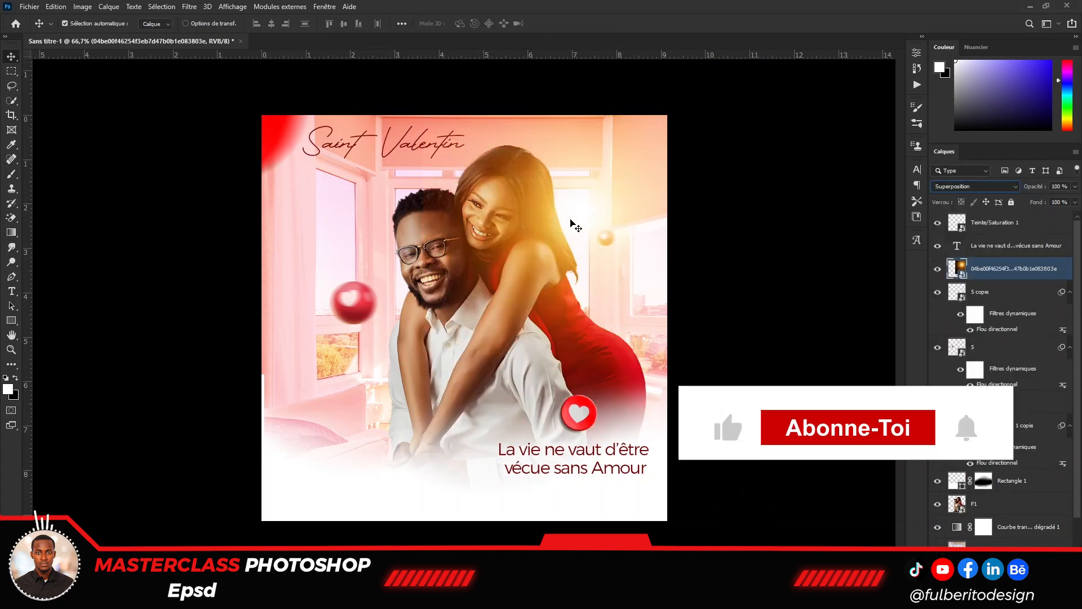
- Shift the golden light slightly to the right and add a layer mask to it
left_click_drag(573, 222, 583, 225)
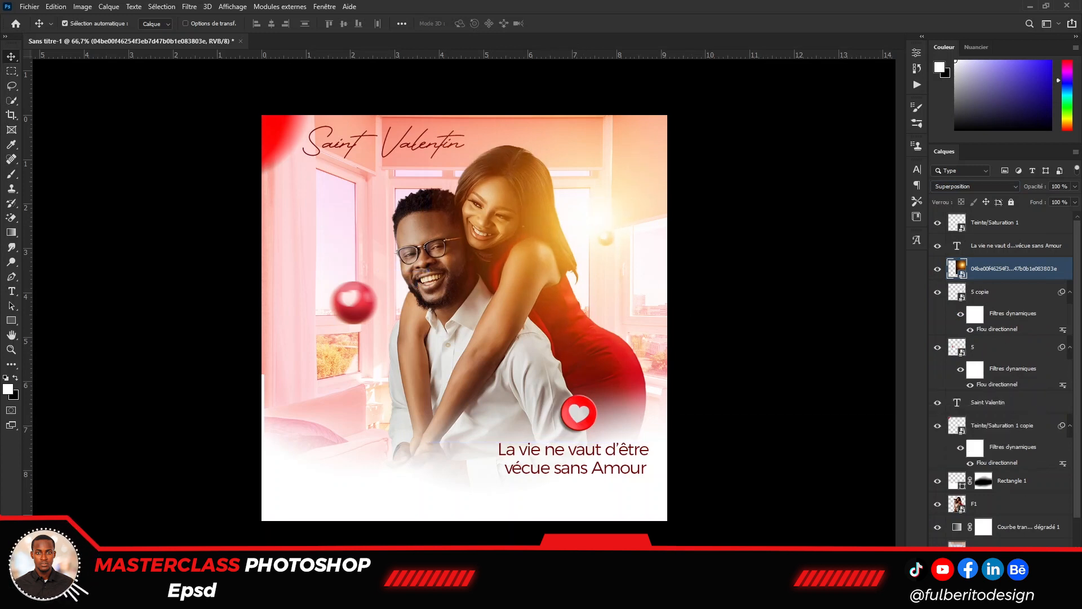
left_click(988, 580)
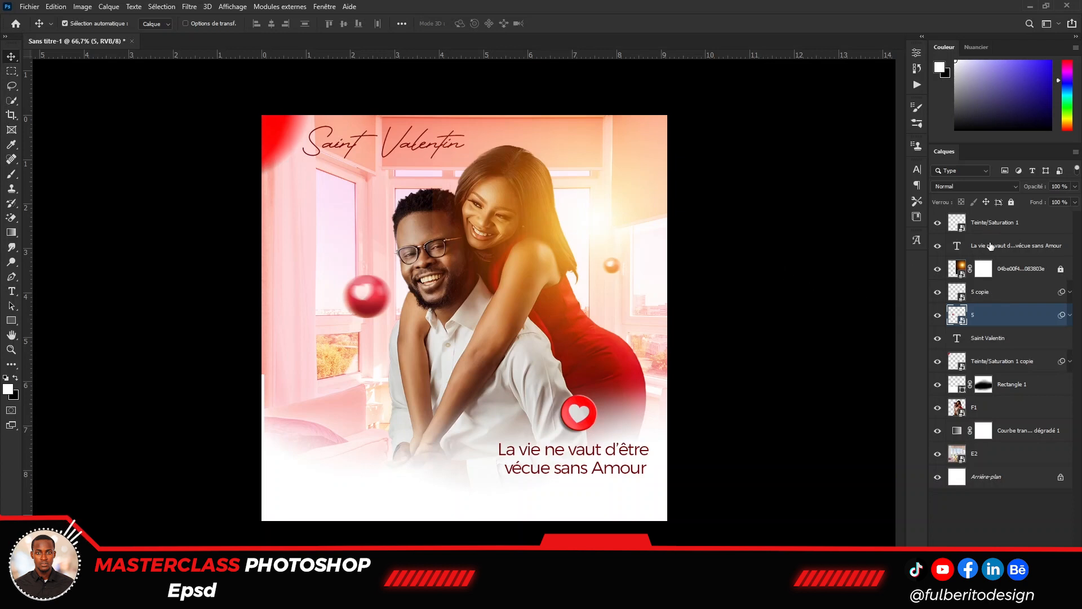
- Add the text "Bonne Fête des Amoureux" on two lines above the topmost layer and position it over the canvas's lower left area
left_click(997, 224)
key("t")
left_click(311, 404)
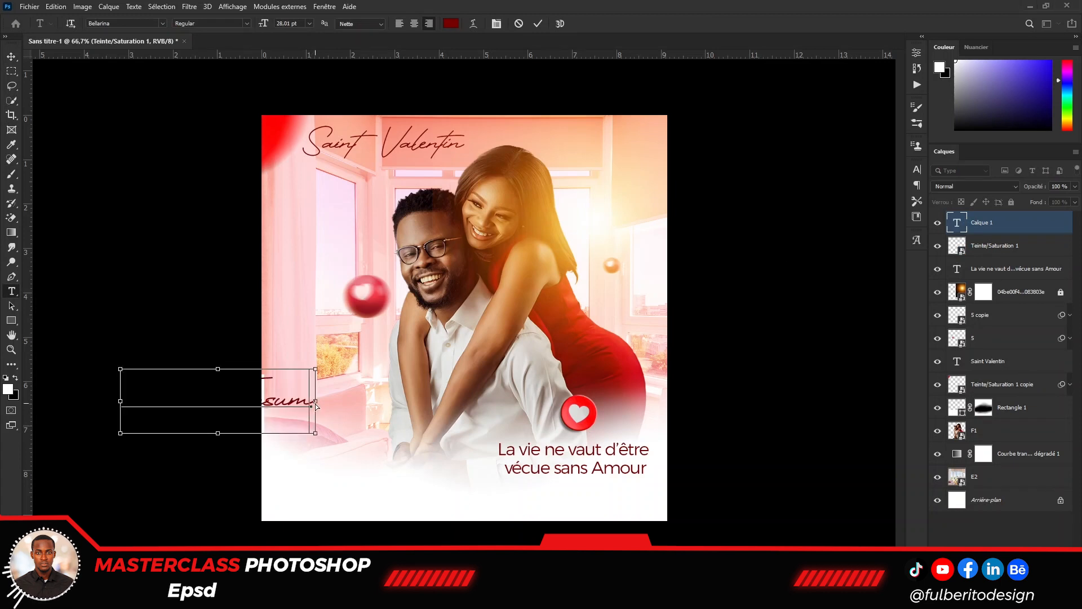
type("Bonne Fête des Amoureux")
key("ctrl+Return")
key("v")
left_click_drag(320, 402, 421, 389)
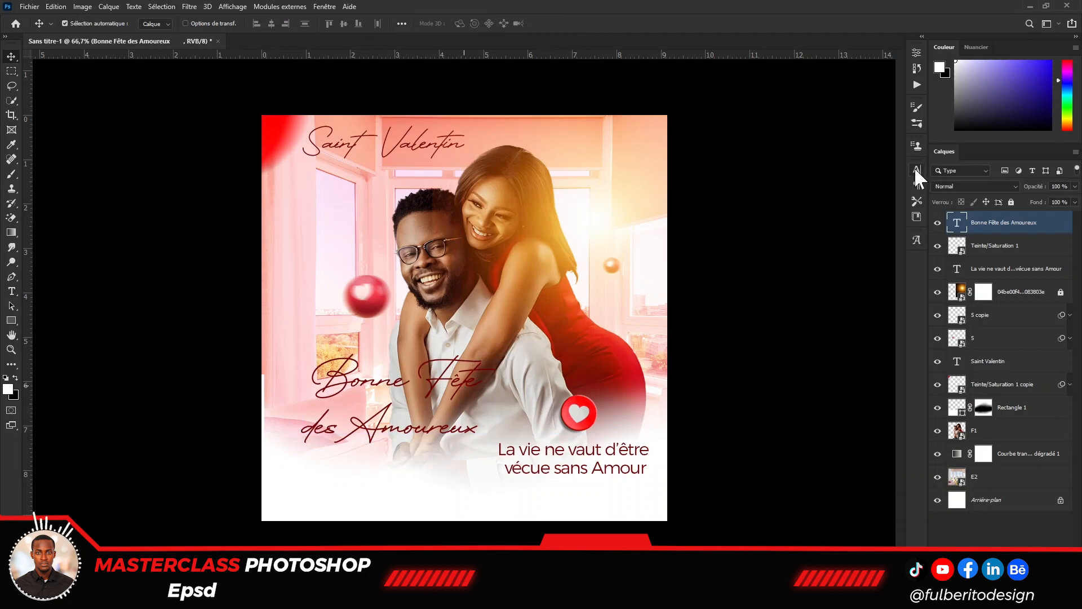
- Set the greeting text's font to Argentum Sans and scale it down to fit beside the couple
left_click(917, 169)
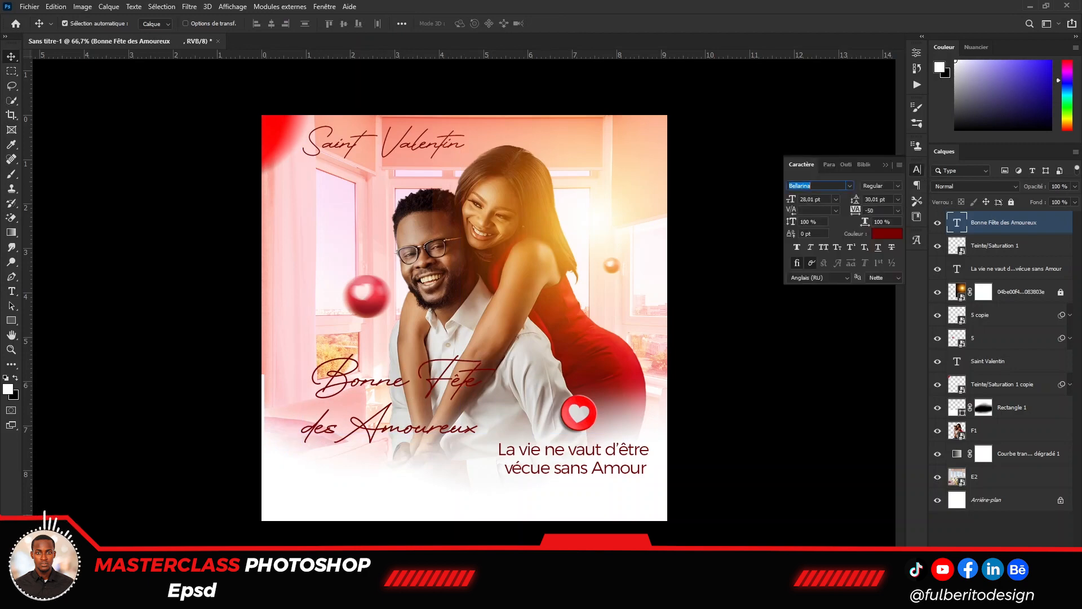
left_click(850, 186)
left_click(882, 220)
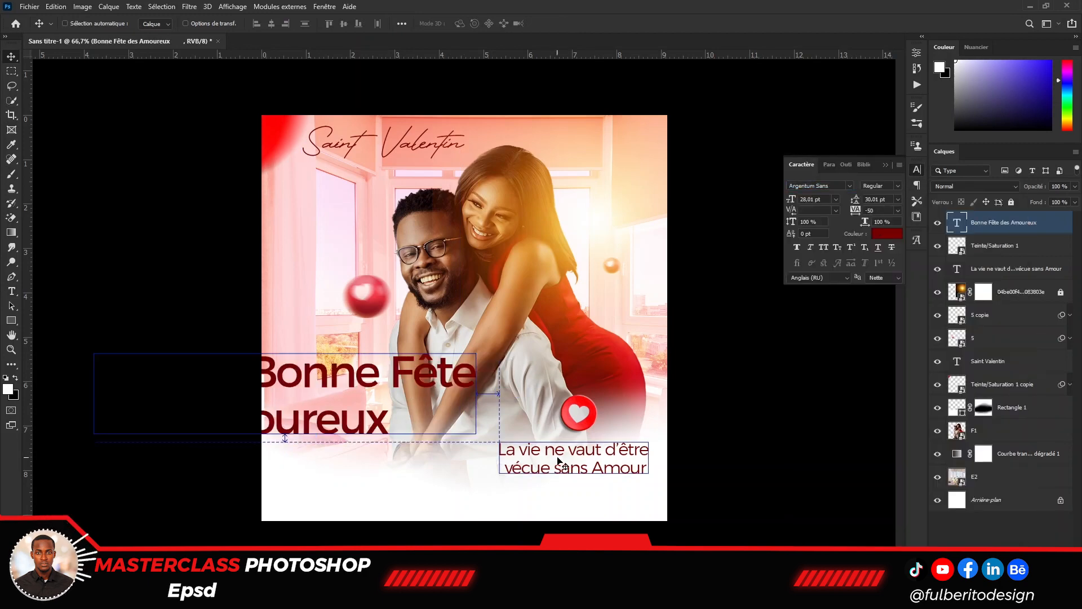
key("ctrl+t")
left_click_drag(477, 433, 401, 428)
left_click_drag(336, 388, 401, 384)
key("Return")
- Left-align the two lines of the greeting and move it near the canvas's left edge, beside the man's sleeve
key("t")
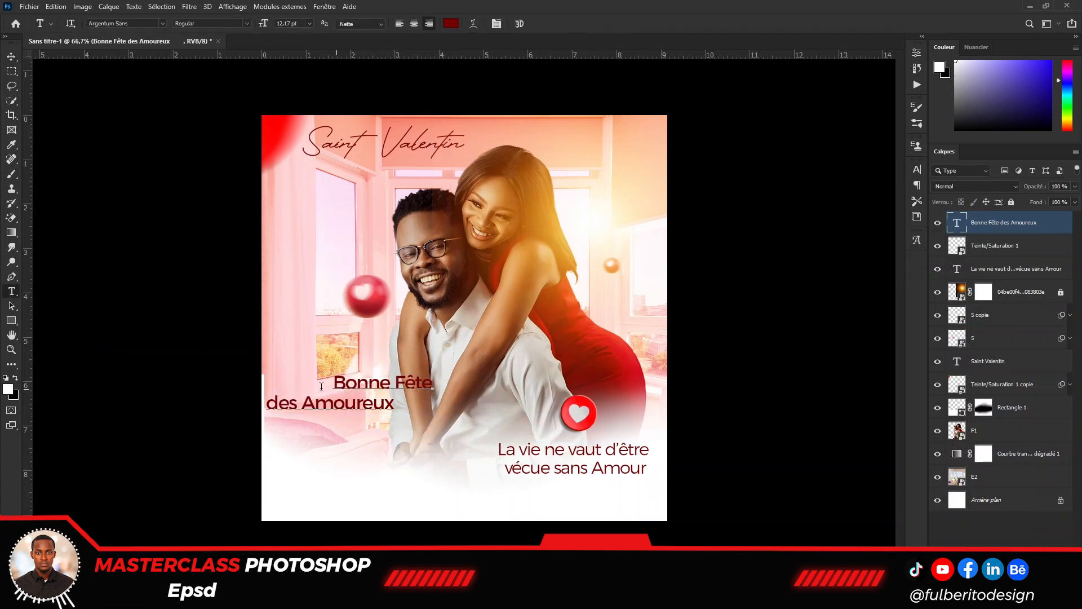
left_click(274, 405)
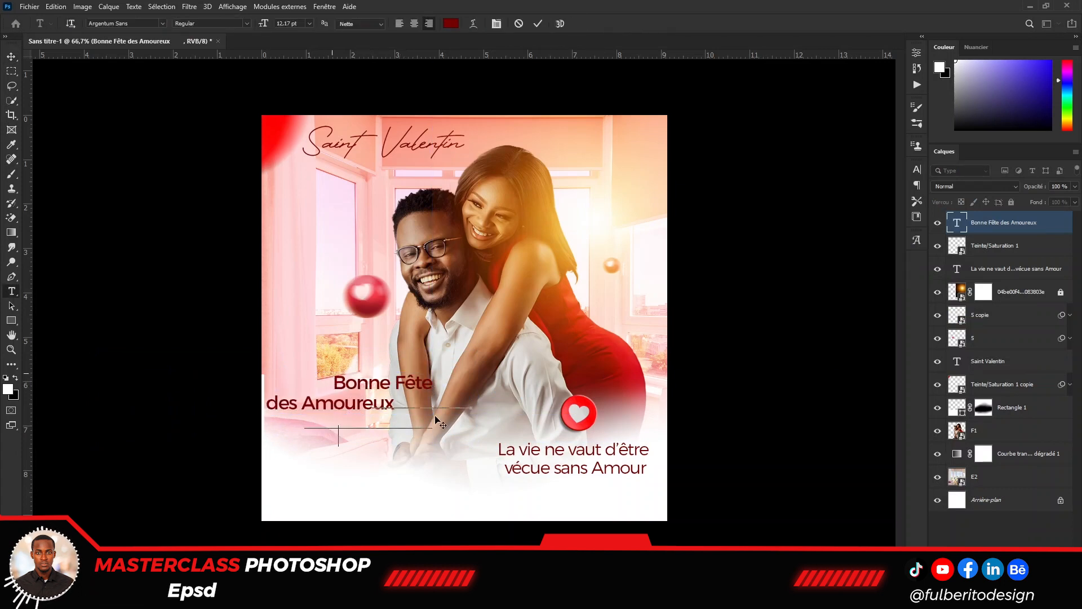
left_click_drag(436, 418, 546, 464)
key("ctrl+a")
left_click(399, 24)
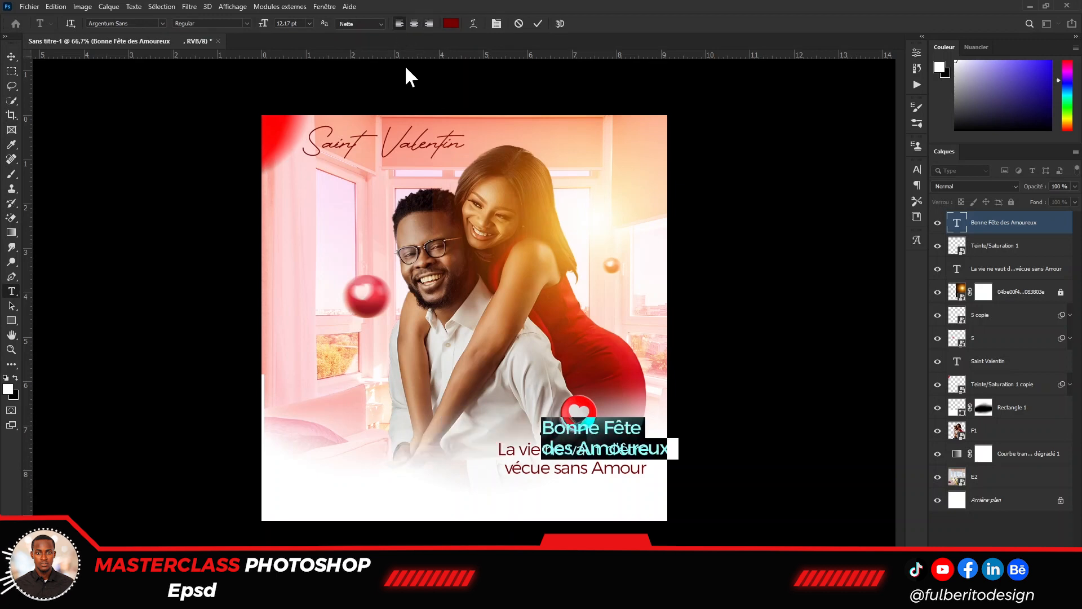
left_click_drag(584, 501, 320, 477)
key("ctrl+Return")
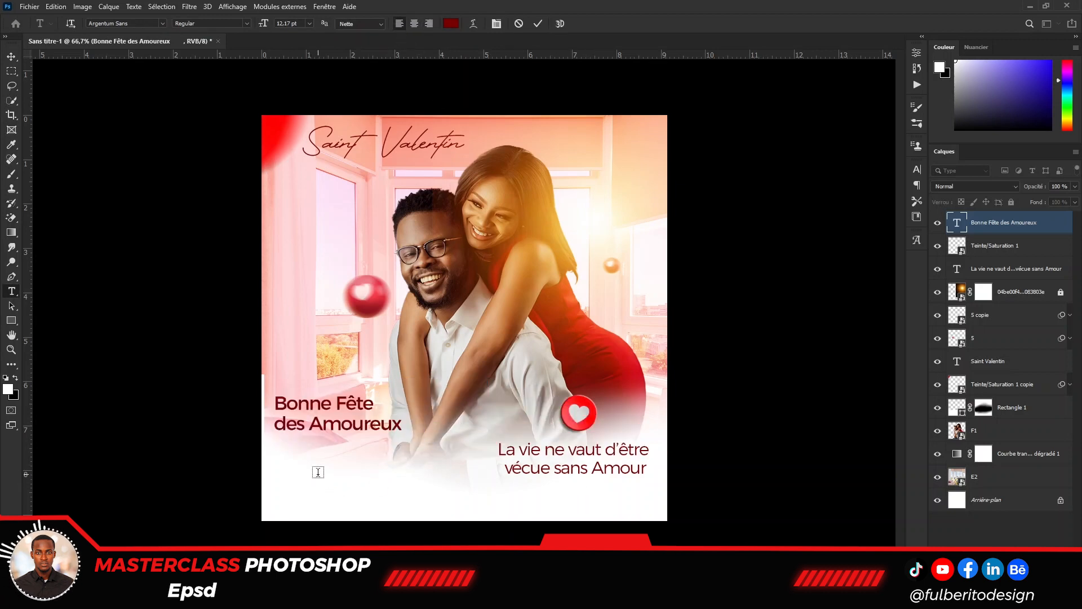
- Set the greeting text's font style to Light Italic
key("v")
left_click(917, 169)
left_click(897, 186)
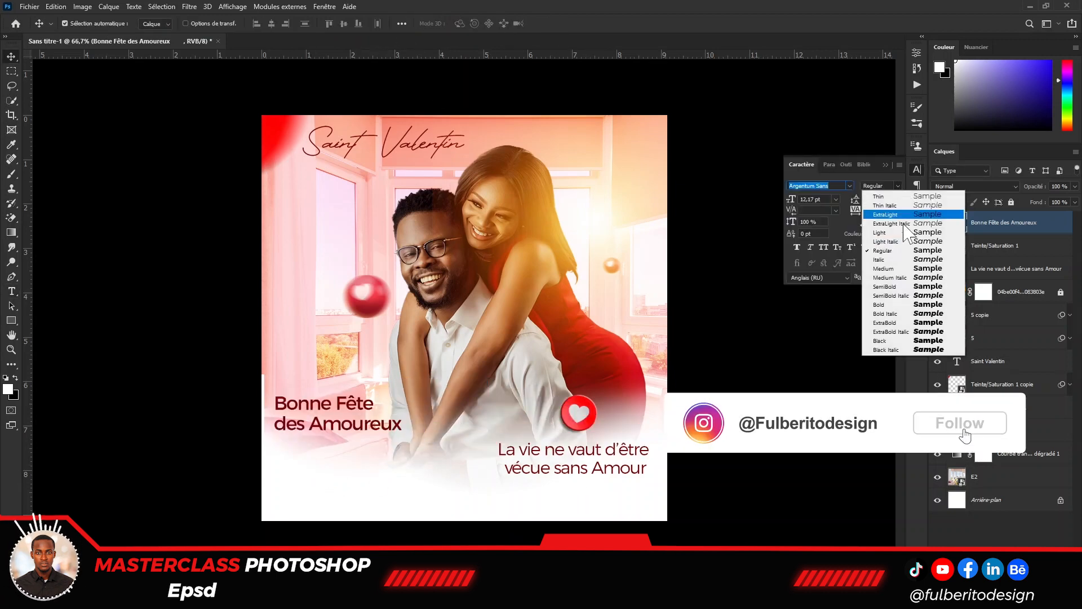
left_click(911, 259)
left_click(897, 186)
left_click(883, 245)
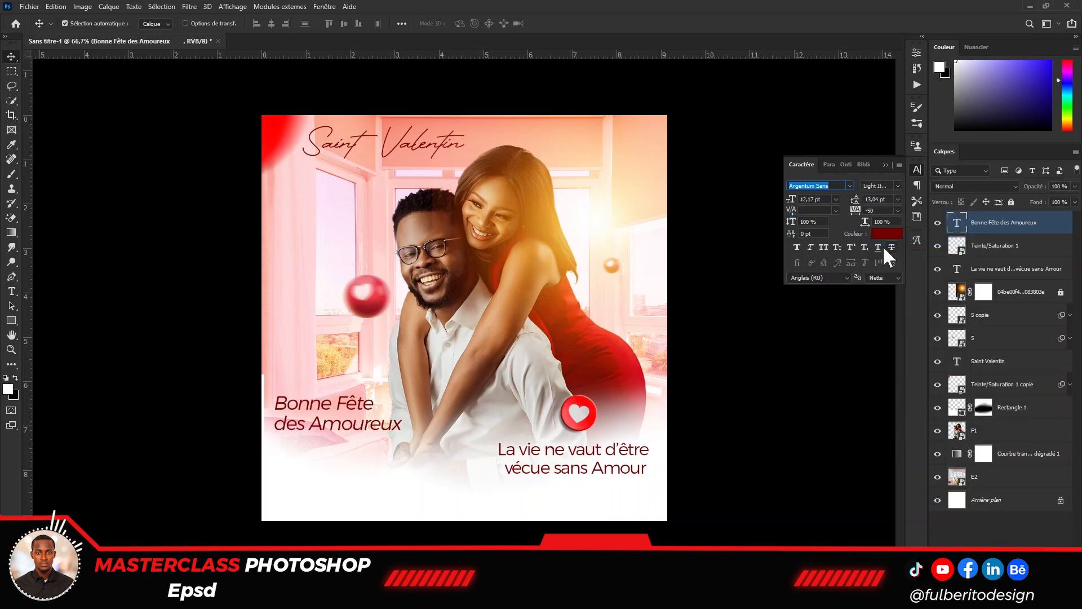
left_click(886, 165)
- Scale the greeting text down slightly and move it up a little along the canvas's left edge
key("ctrl+t")
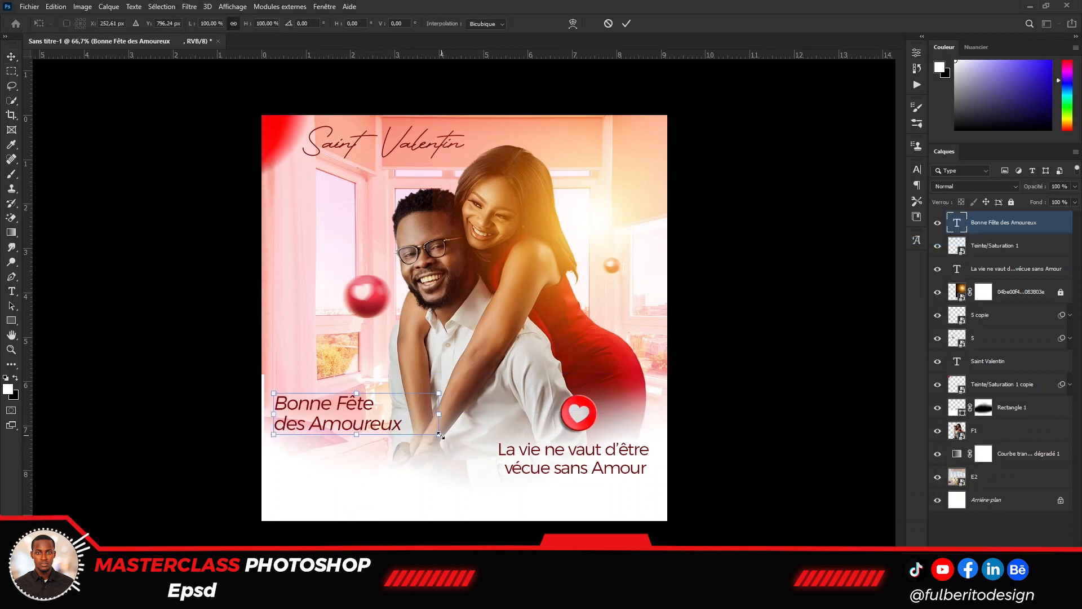
left_click_drag(439, 434, 406, 395)
key("Return")
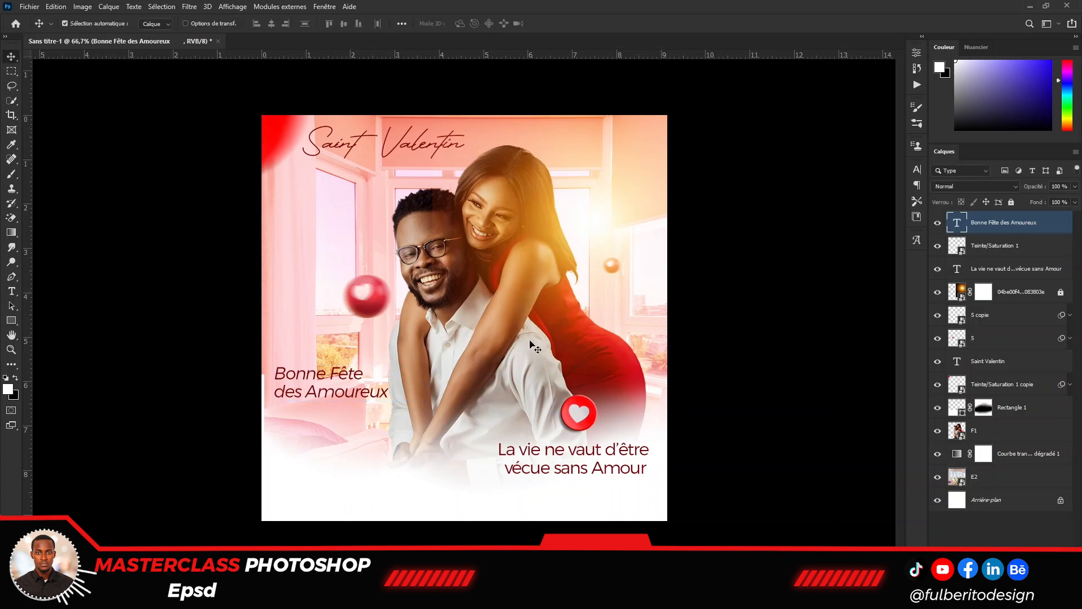
- Change the greeting text's colour to black (000000)
left_click(917, 171)
left_click(889, 233)
left_click_drag(613, 262, 614, 316)
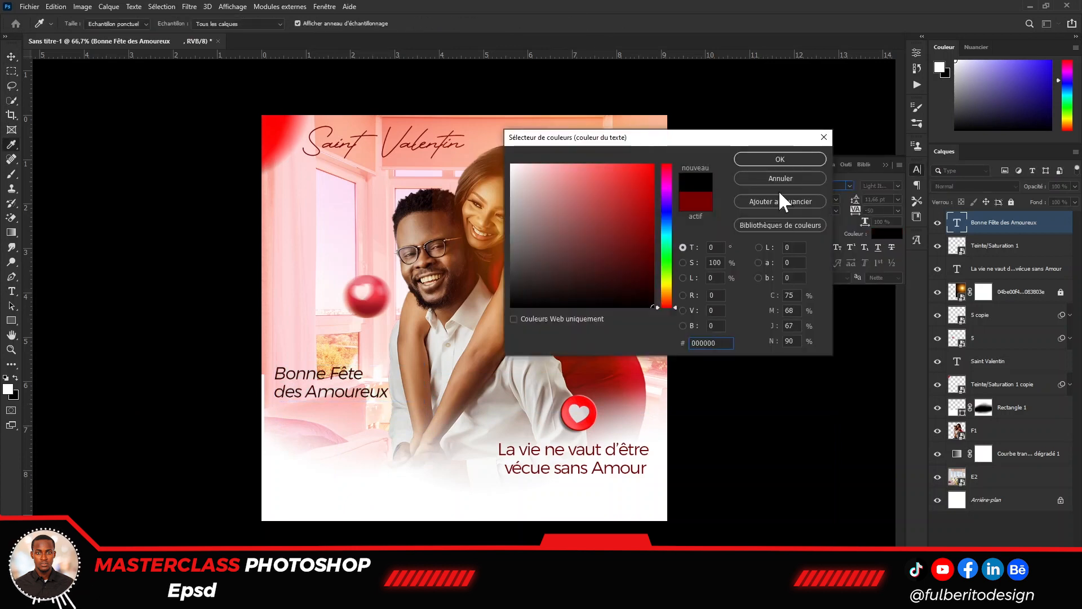
left_click(781, 160)
left_click(886, 165)
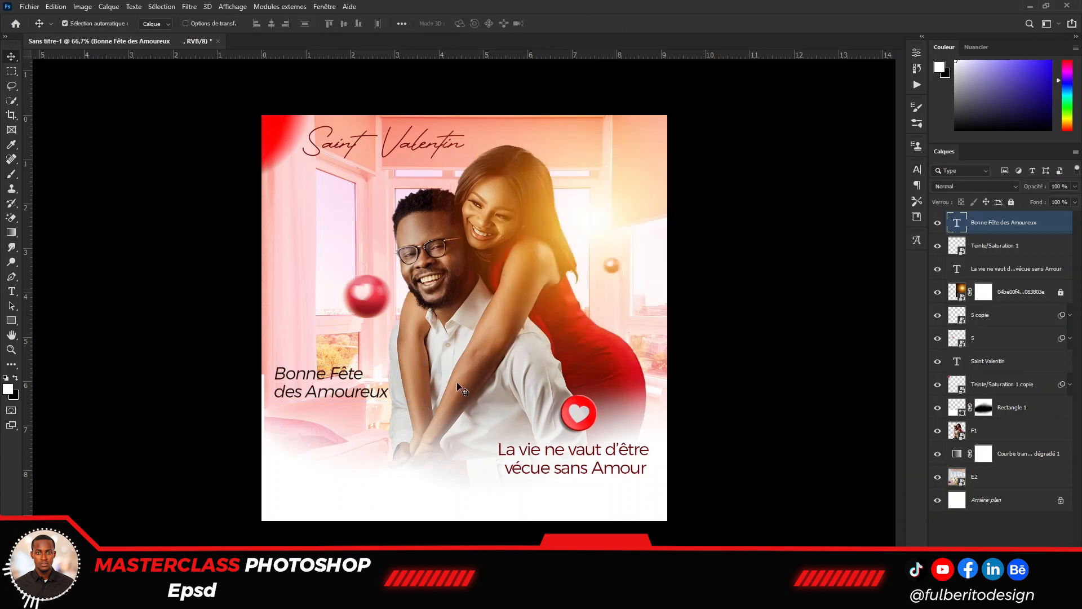
key("u")
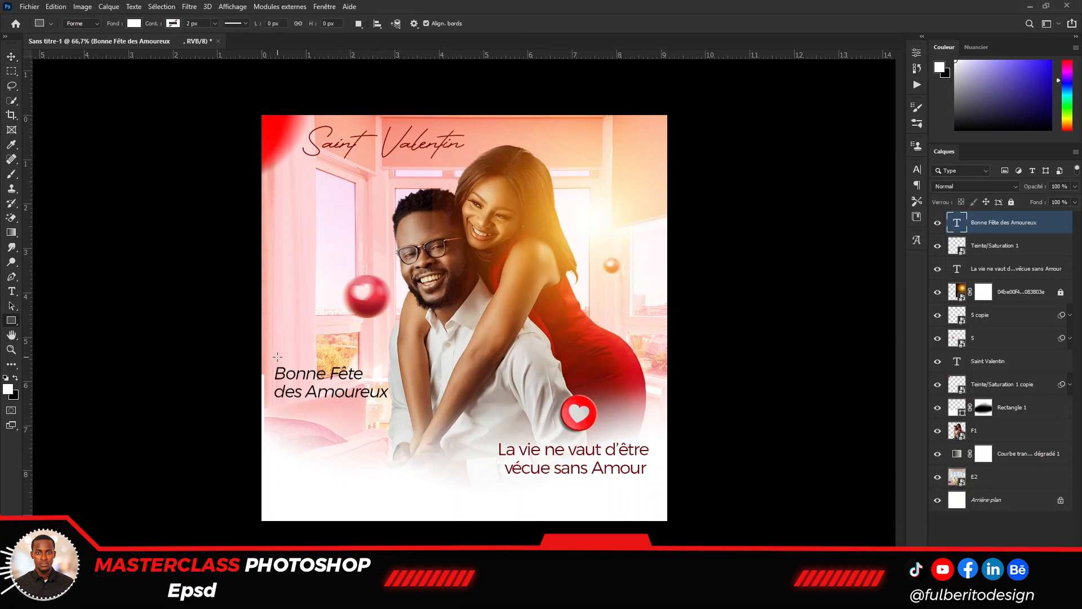
left_click_drag(277, 356, 345, 356)
left_click(134, 23)
left_click(62, 84)
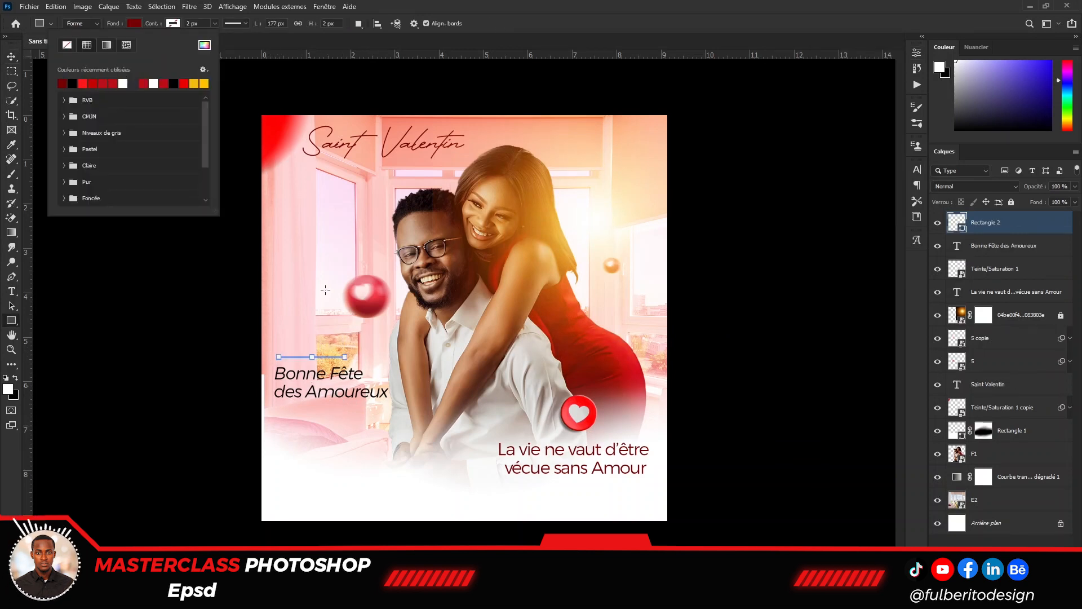
key("Return")
key("Return")
key("Delete")
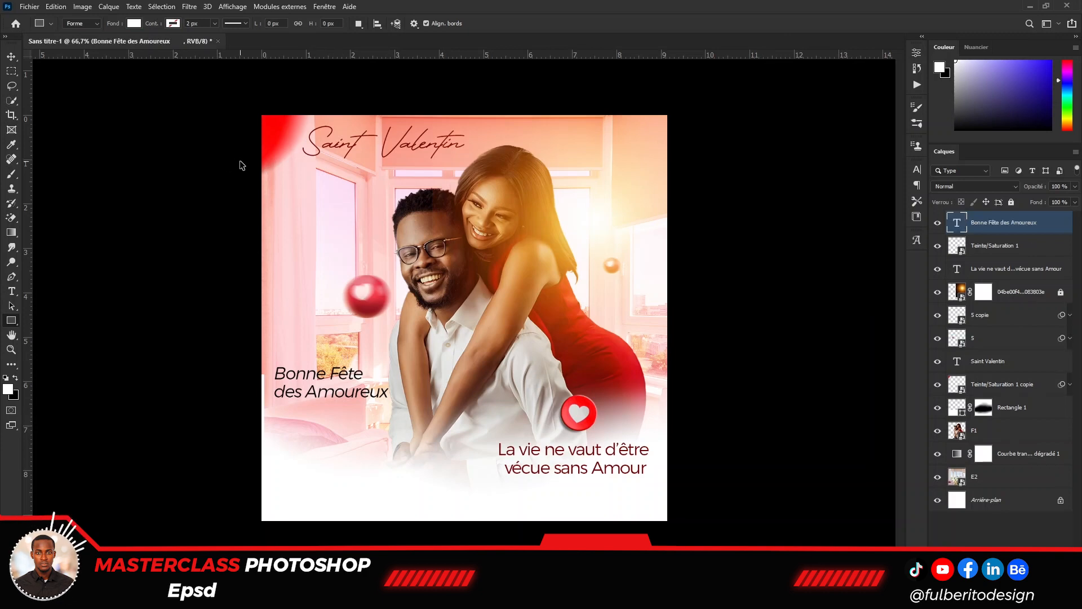
- Draw a thin horizontal bar of about 158 × 5 px above "Bonne Fête" and fill it with dark red
key("ctrl+plus")
key("ctrl+plus")
left_click_drag(204, 428, 456, 261)
left_click_drag(158, 273, 336, 277)
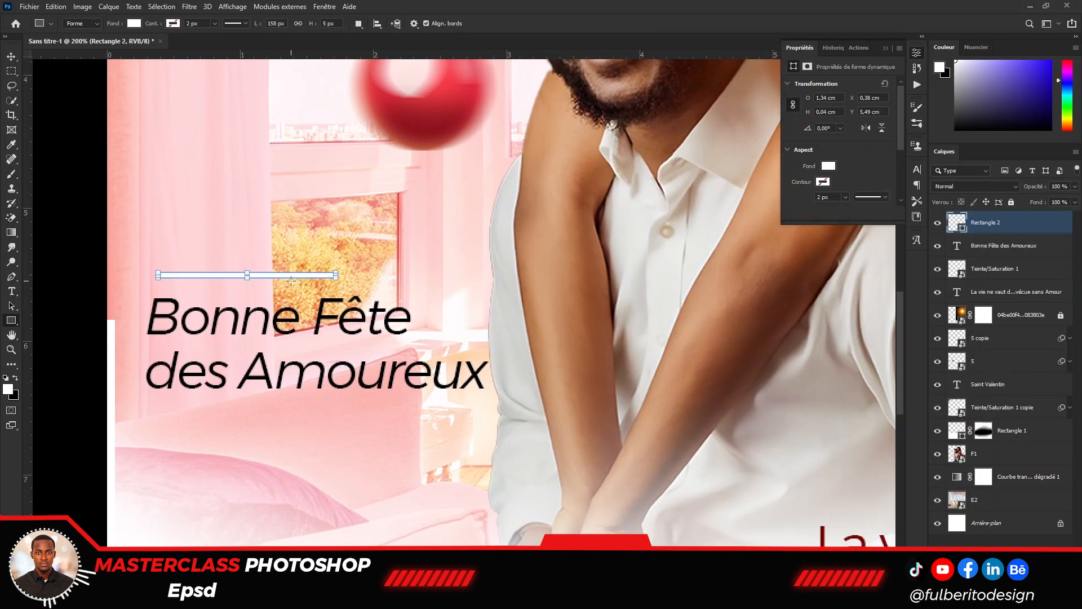
left_click(134, 23)
left_click(68, 82)
left_click(203, 224)
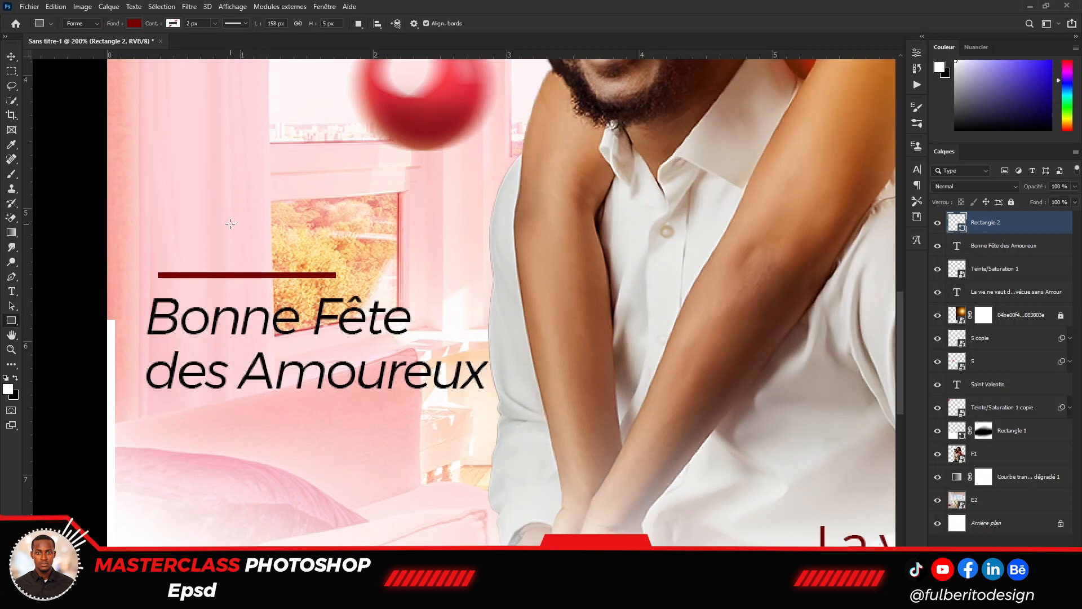
- Duplicate the dark red bar below "des Amoureux" and stretch the copy to nearly the width of that line
key("v")
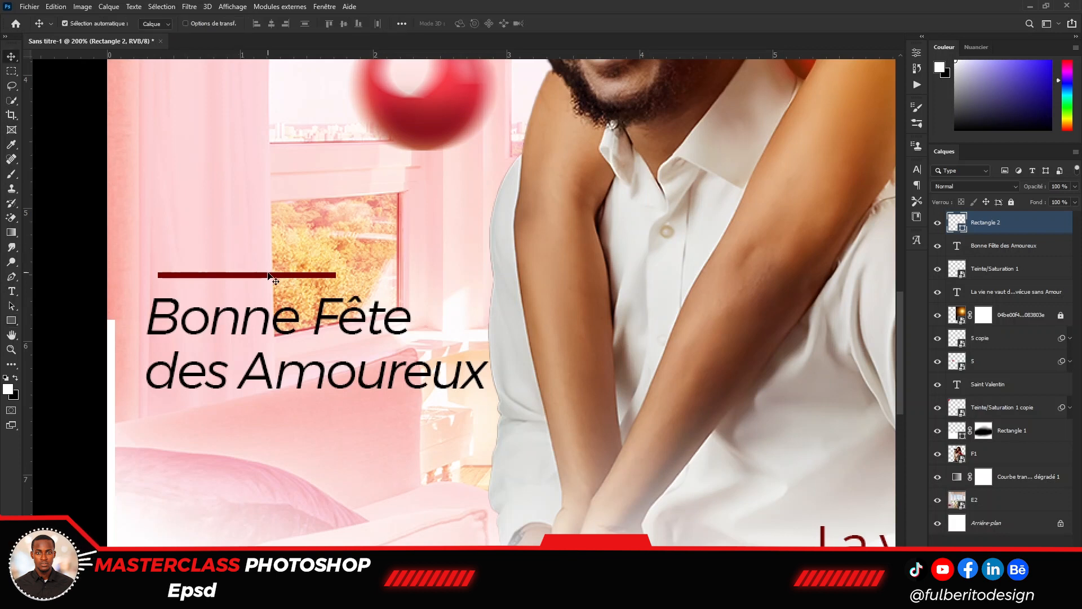
left_click_drag(273, 278, 252, 404)
key("ctrl+t")
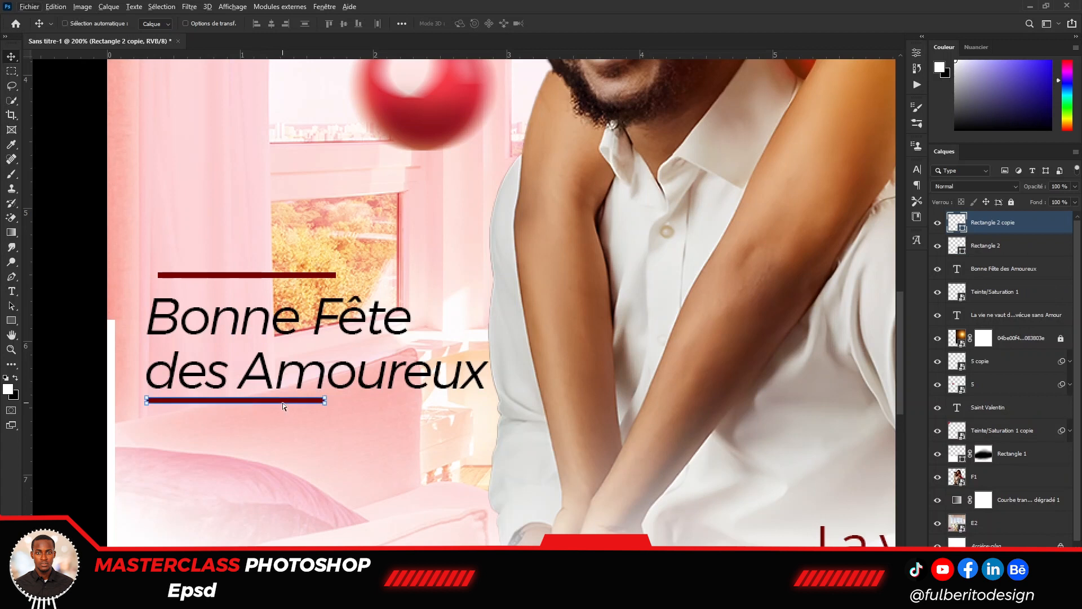
left_click_drag(326, 401, 474, 402)
key("Return")
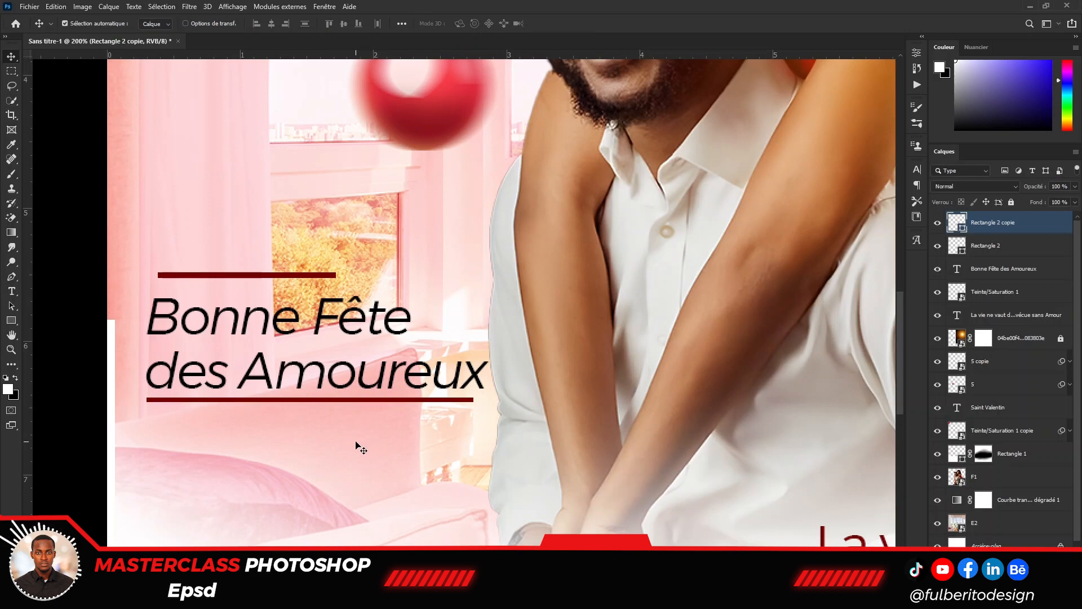
- Rasterize the lower bar's layer and delete its middle section, leaving a short dash under each end of the text
right_click(1034, 220)
left_click(862, 304)
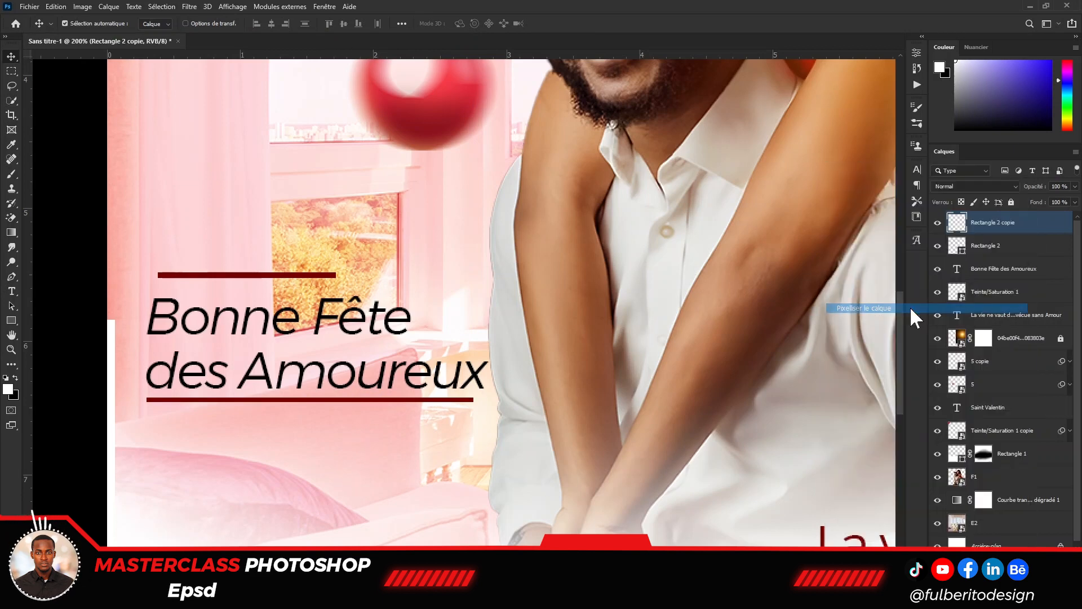
key("m")
left_click_drag(208, 375, 398, 426)
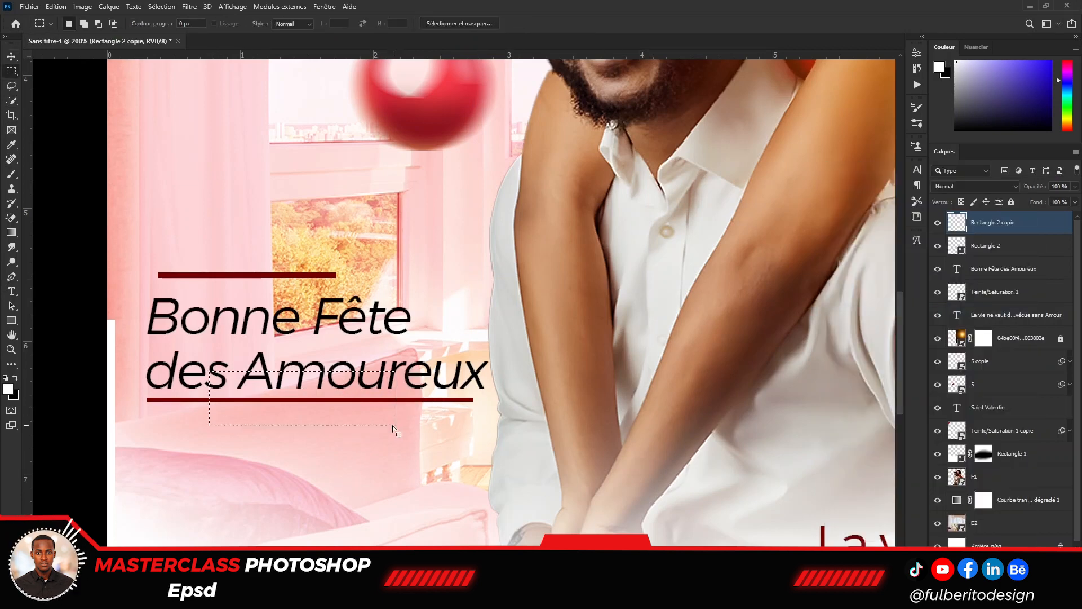
key("Delete")
key("ctrl+d")
key("v")
key("ctrl+minus")
key("ctrl+minus")
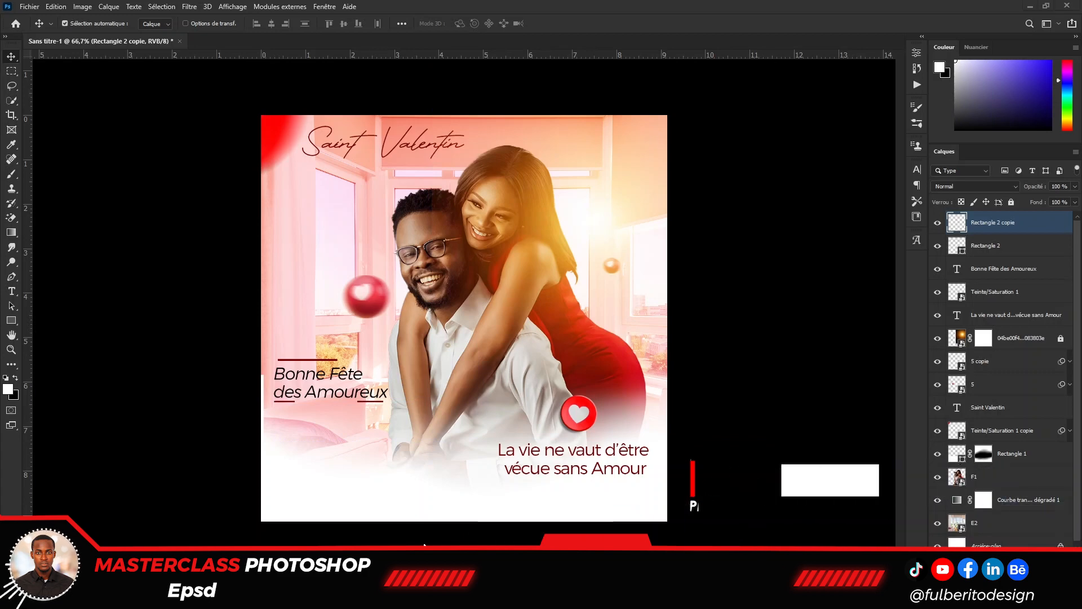
- Scale the social media icons image (f3) to about 10% and place it in the canvas's lower left corner
key("ctrl+t")
left_click_drag(668, 522, 615, 470)
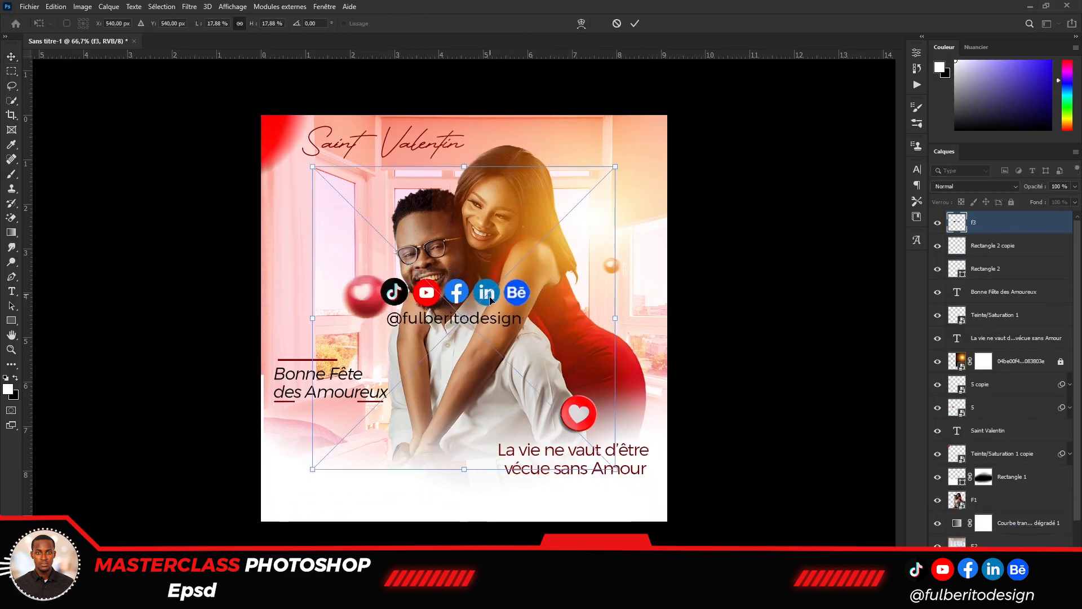
left_click_drag(485, 298, 384, 471)
left_click_drag(515, 339, 449, 405)
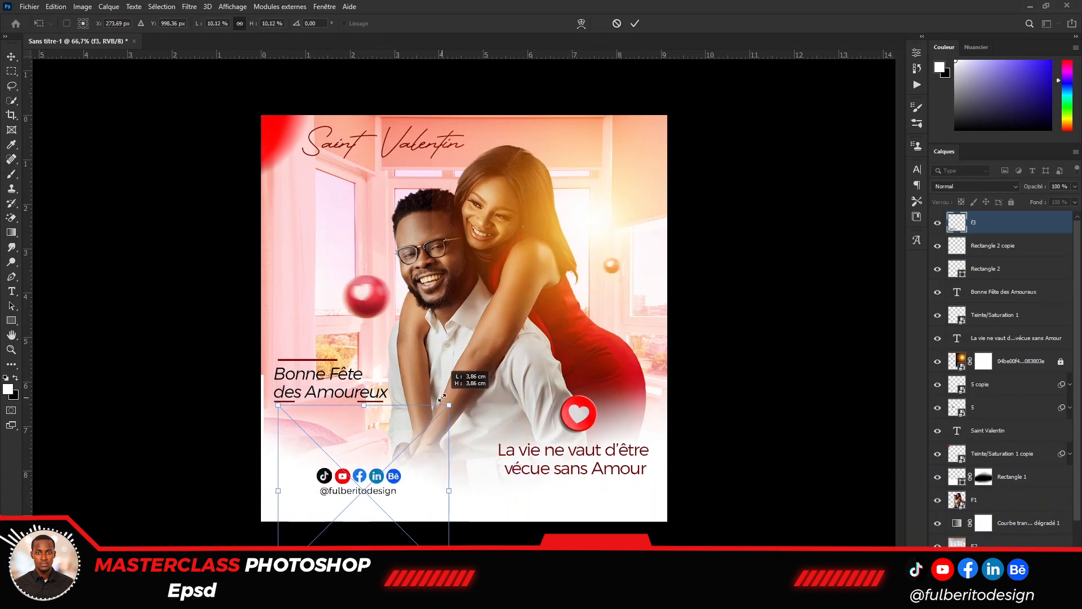
left_click_drag(368, 489, 333, 499)
key("Return")
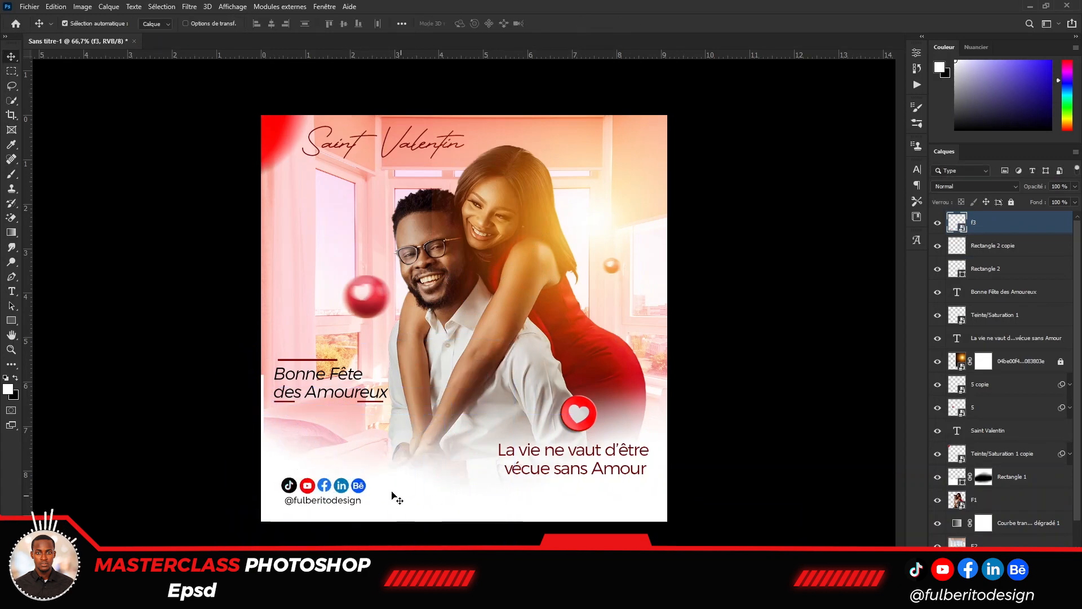